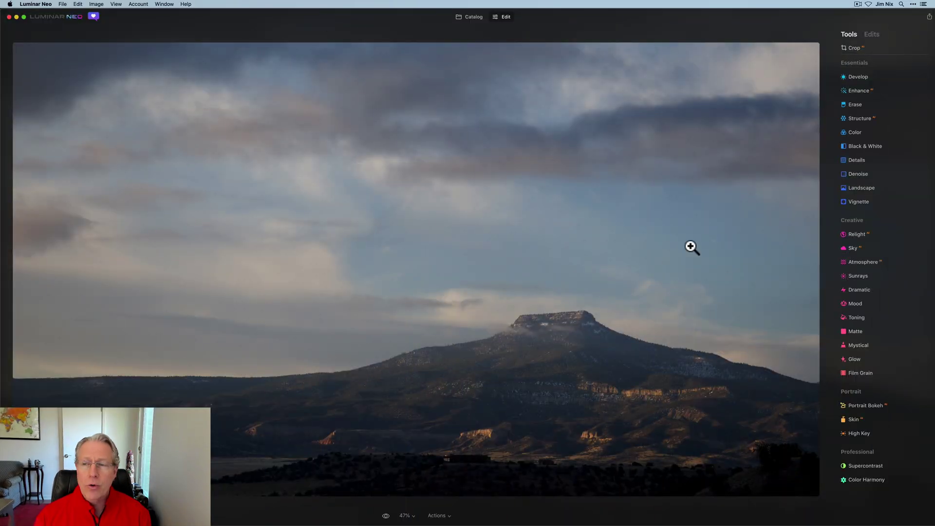
- In Develop's Color settings, set Temperature 8, Tint 13 and Vibrance 12 for a custom warm white balance
click(860, 78)
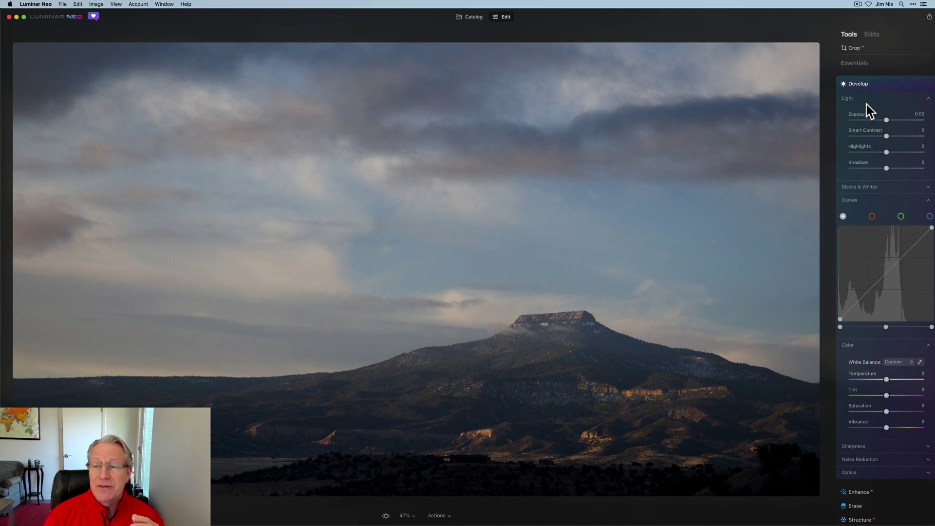
scroll(876, 181, down, 5)
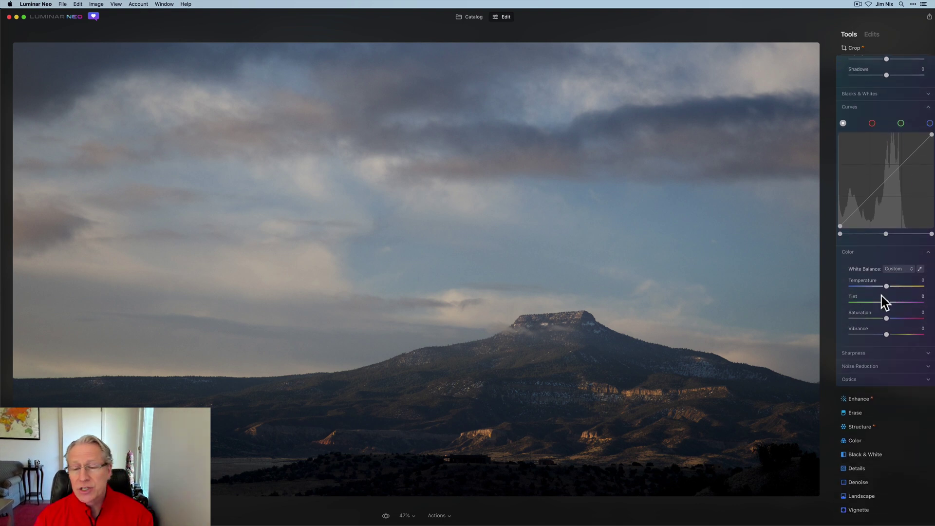
scroll(881, 296, down, 2)
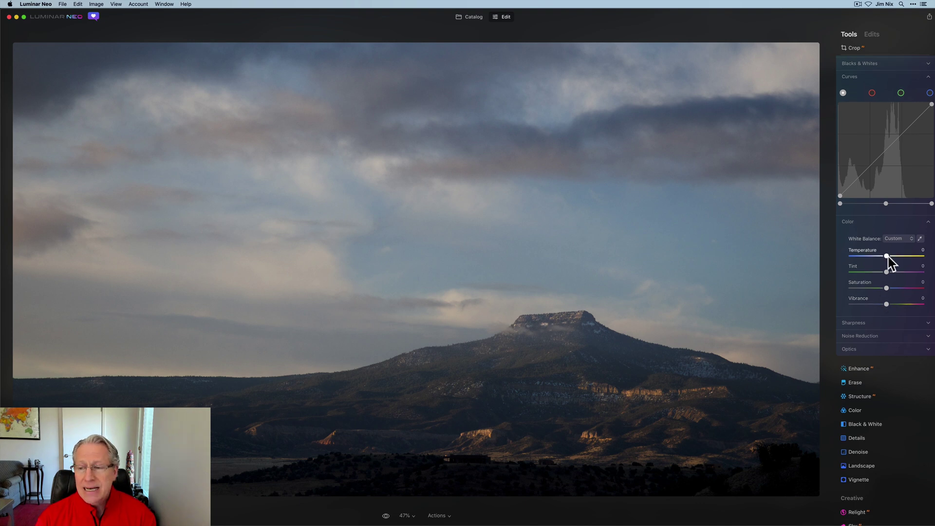
drag(886, 256, 888, 270)
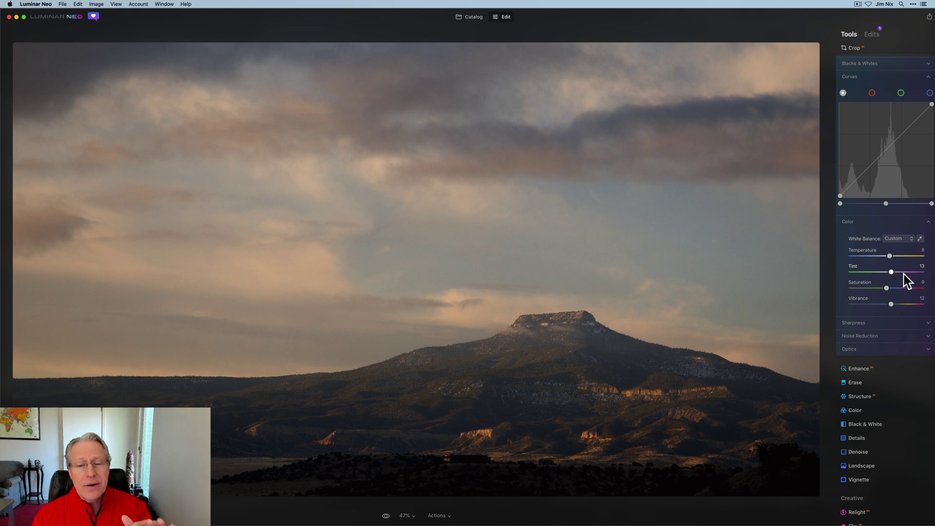
scroll(904, 280, up, 5)
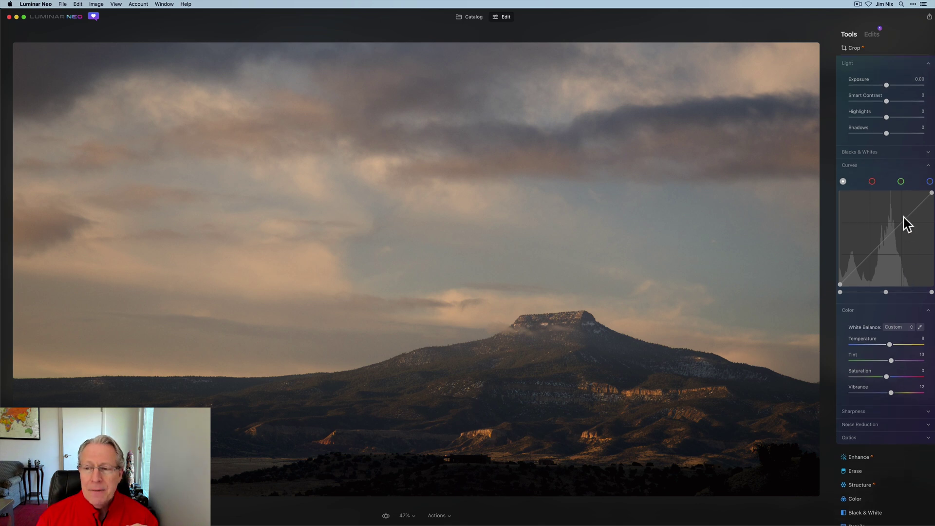
scroll(855, 186, up, 2)
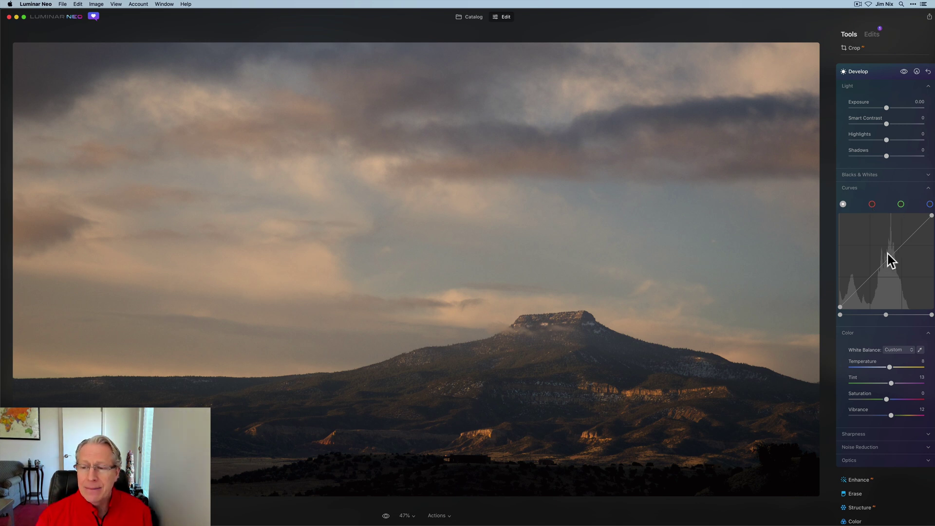
- Switch the Develop curve to the Blue channel and nudge its midpoint
click(871, 204)
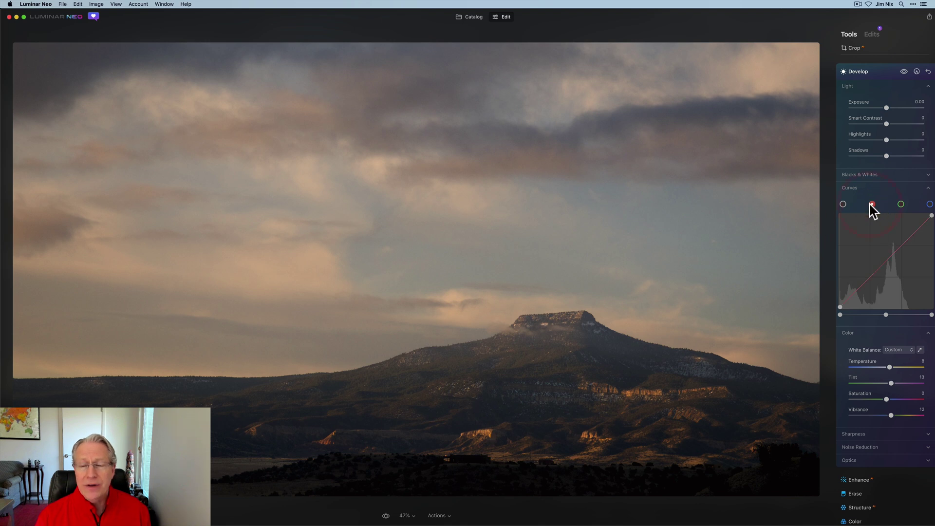
click(930, 204)
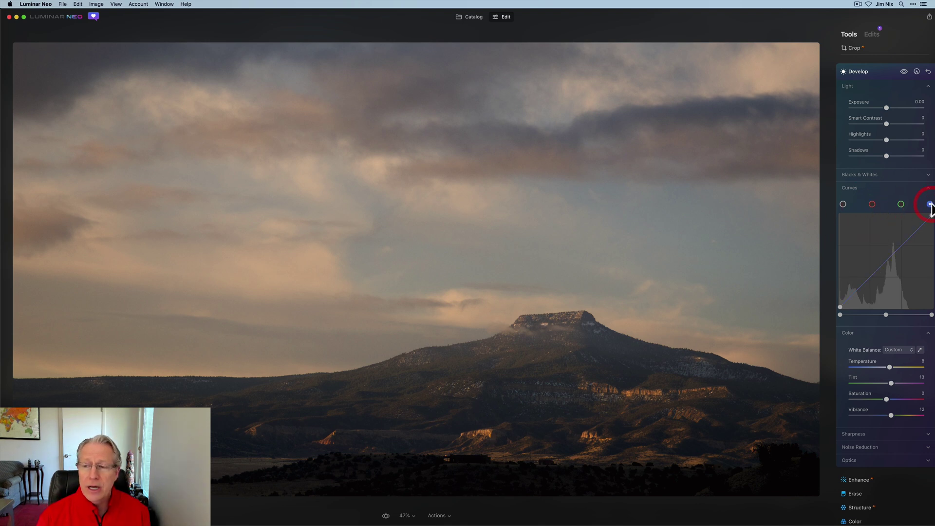
drag(886, 316, 885, 315)
click(885, 315)
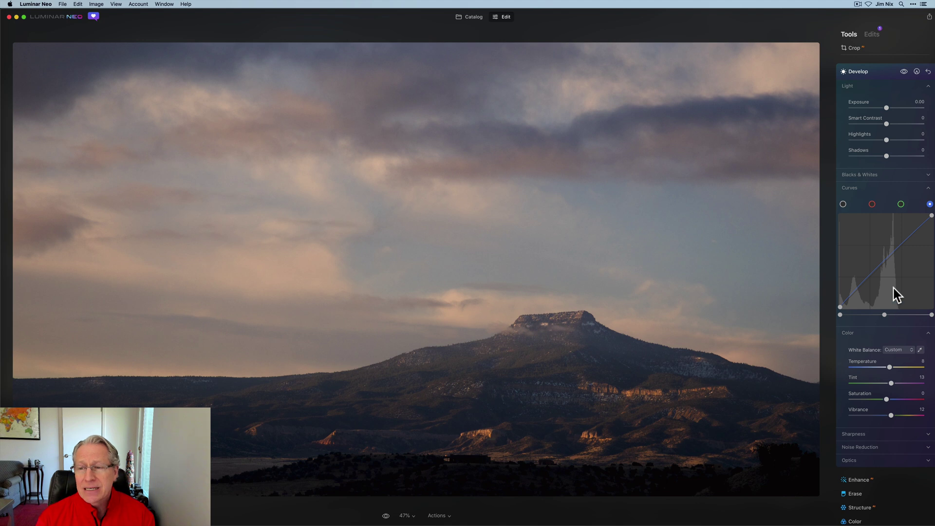
- Raise Temperature to 13 and bend the blue curve to add a little blue
scroll(893, 292, down, 1)
drag(889, 355, 891, 354)
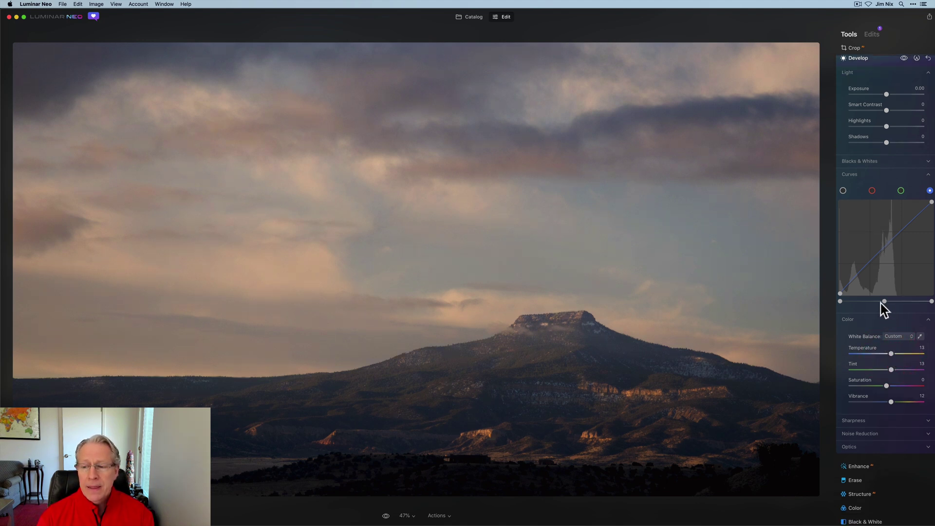
drag(885, 301, 882, 300)
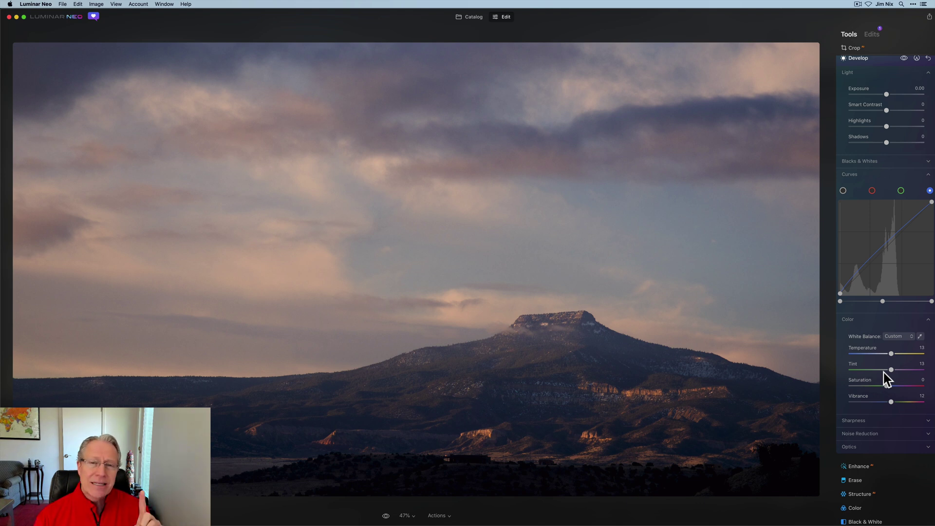
- Set Landscape's Golden Hour slider to 64 for warmer sunset light on the mesa
click(858, 190)
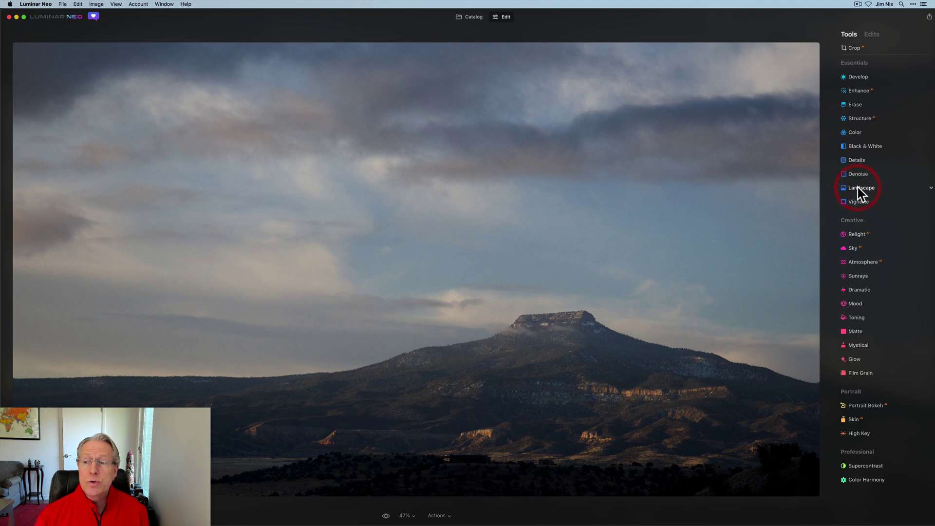
drag(853, 233, 867, 232)
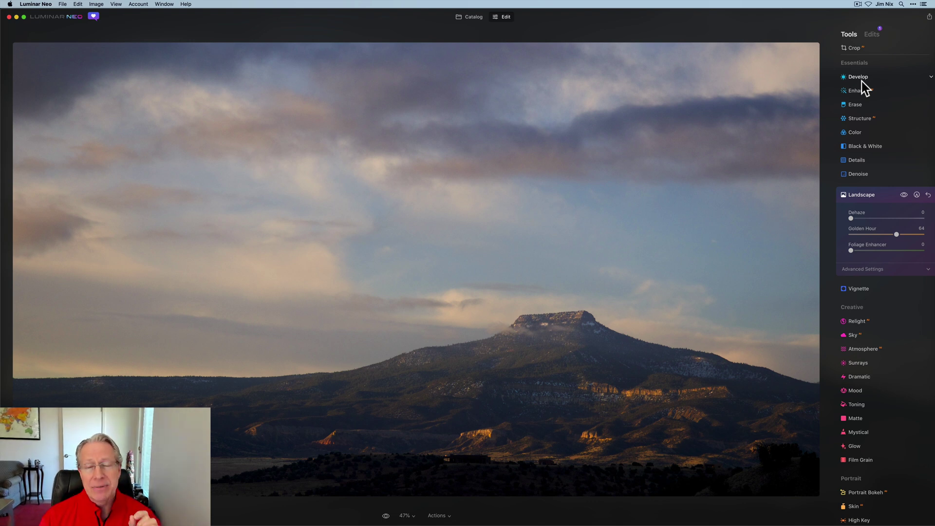
- Enable Toning, choose the Highlights range and start adding colour to the highlights
click(860, 318)
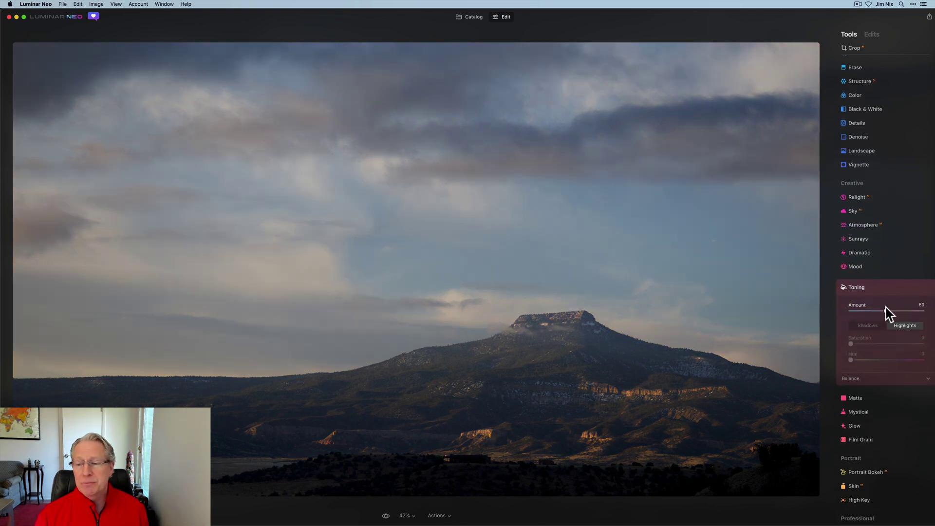
click(887, 311)
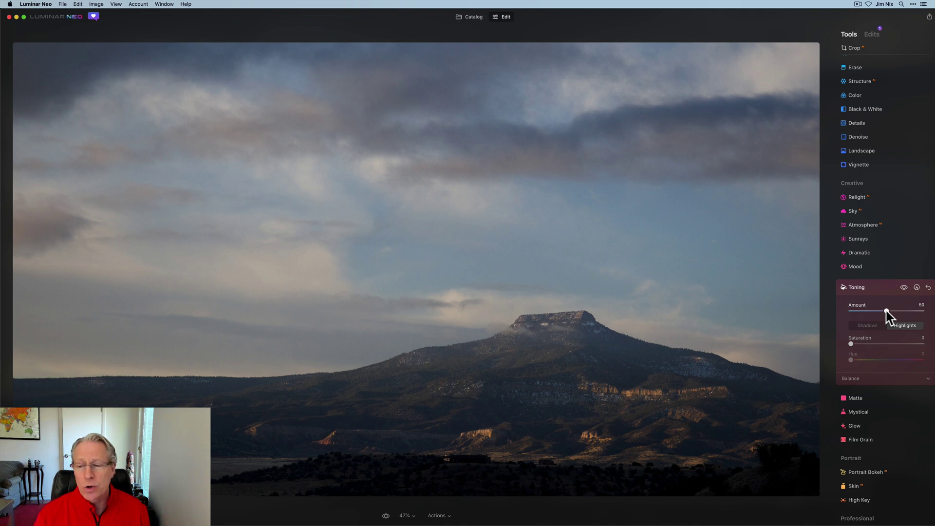
scroll(886, 311, down, 2)
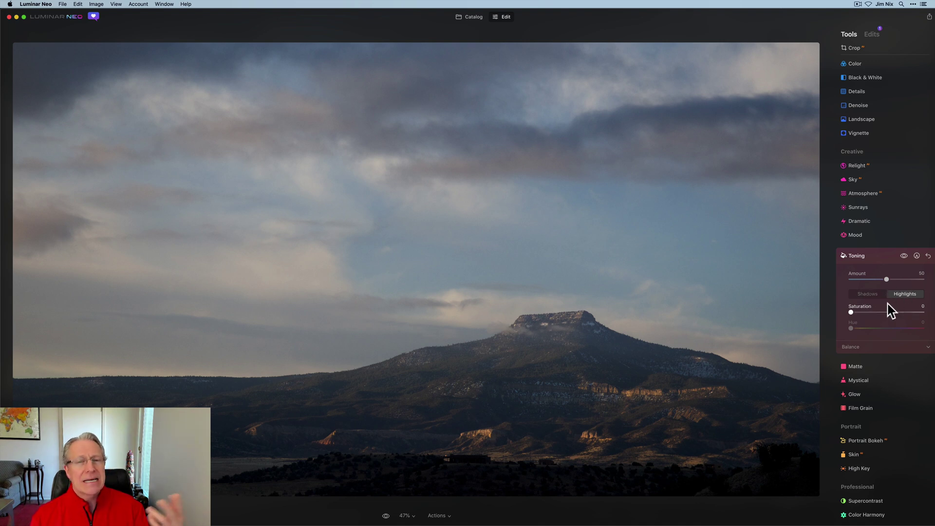
click(913, 294)
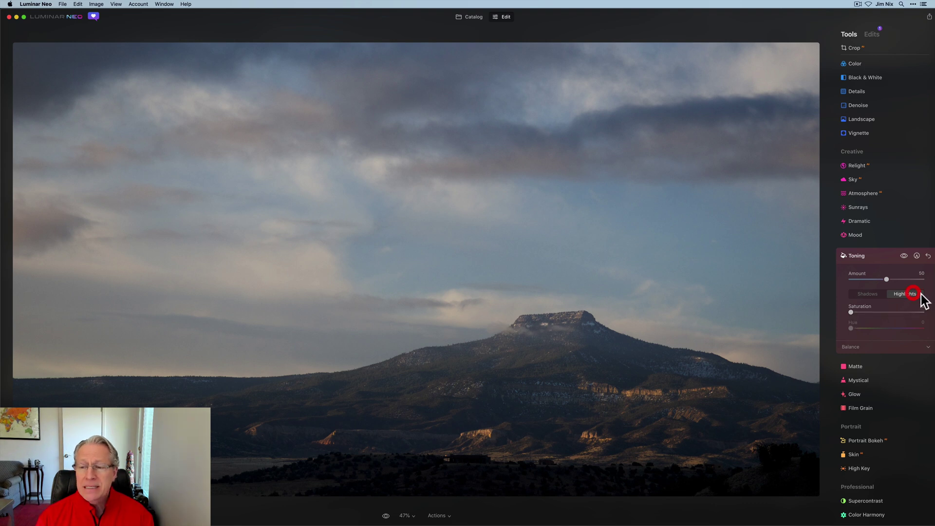
drag(848, 312, 852, 312)
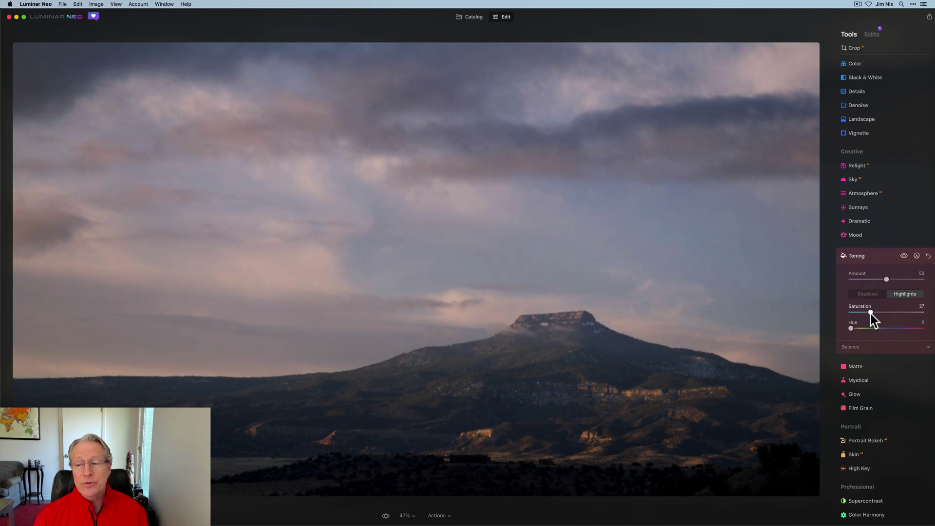
- Try highlight toning saturation around 25, then reset Toning and expand Color Harmony
drag(870, 312, 869, 313)
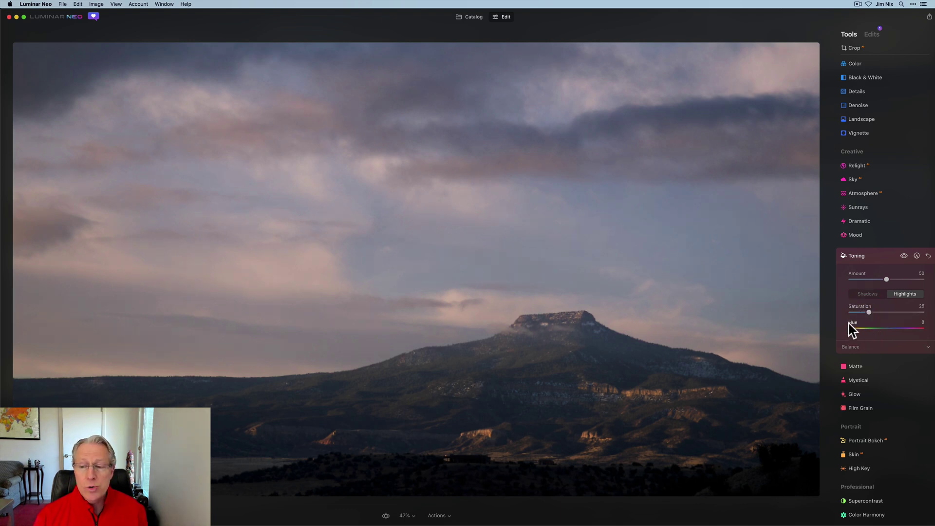
click(850, 329)
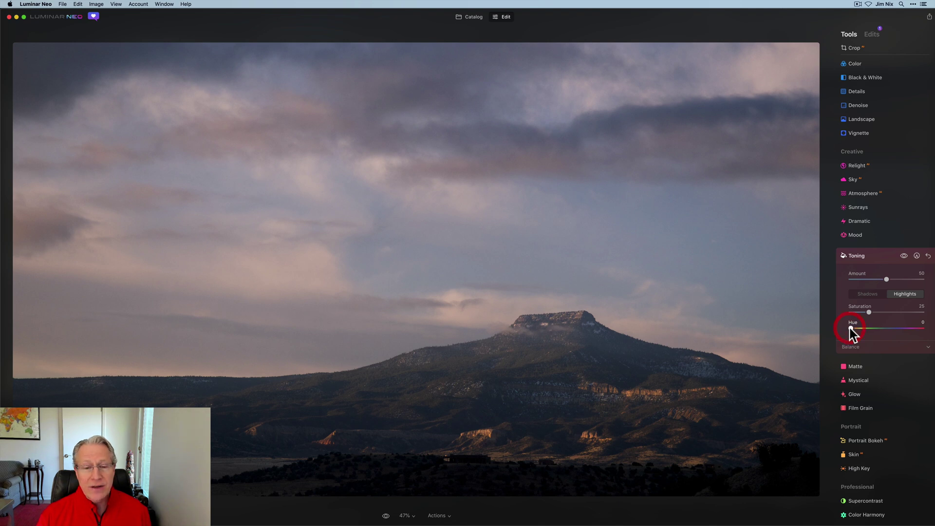
click(872, 312)
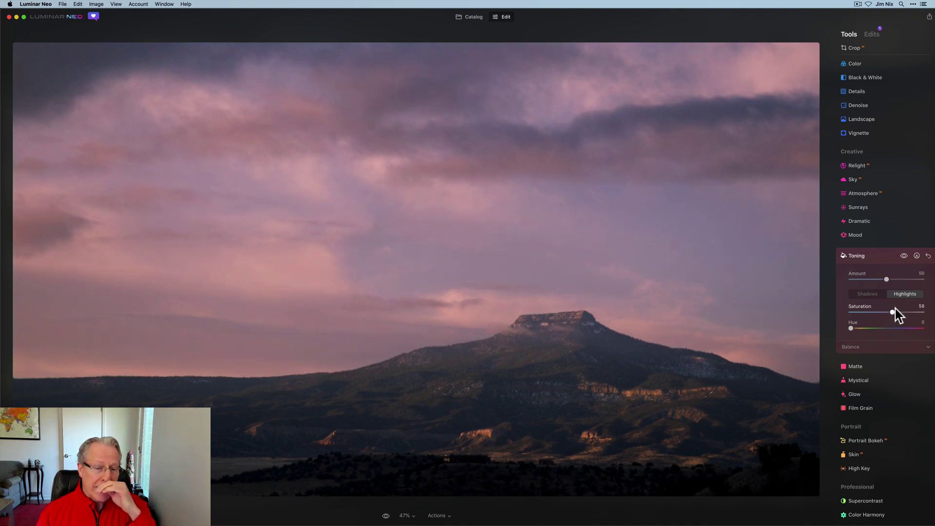
drag(895, 309, 885, 308)
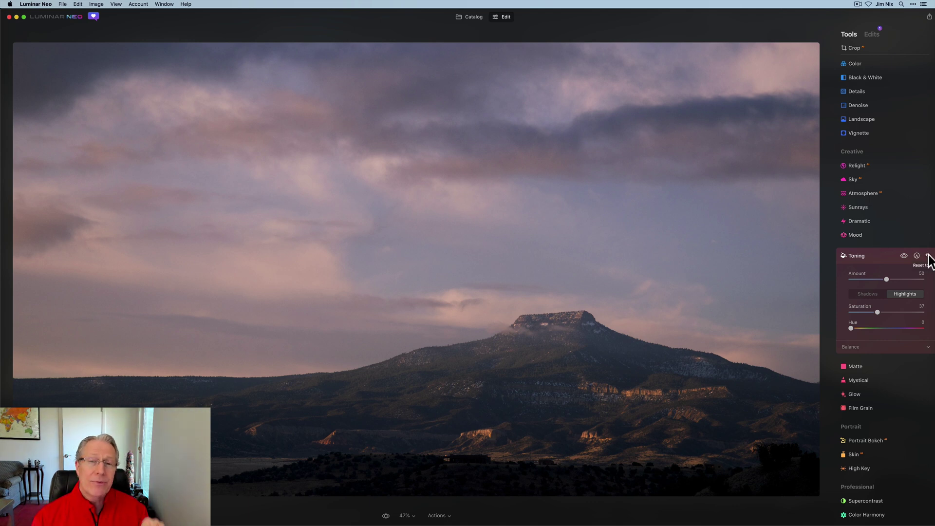
click(928, 255)
click(867, 515)
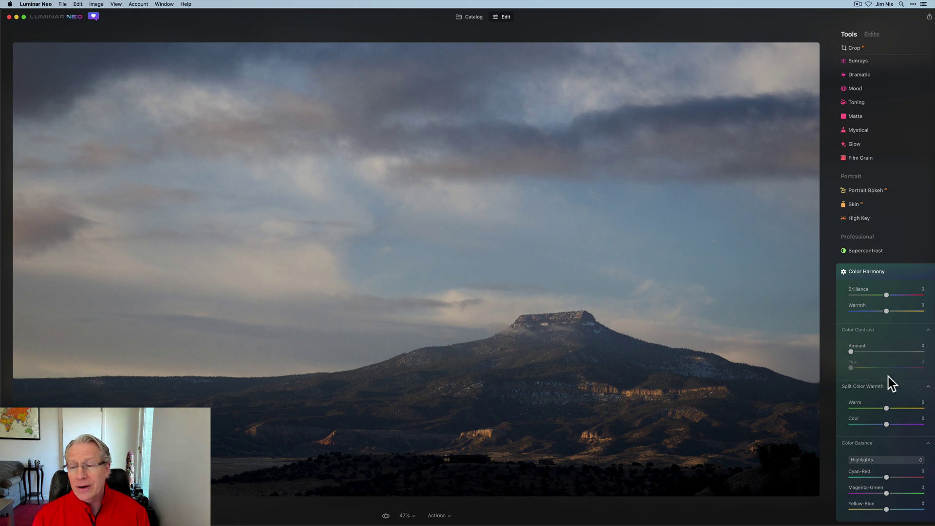
- Try raising Color Harmony's Brilliance, then reset the tool
drag(886, 295, 898, 295)
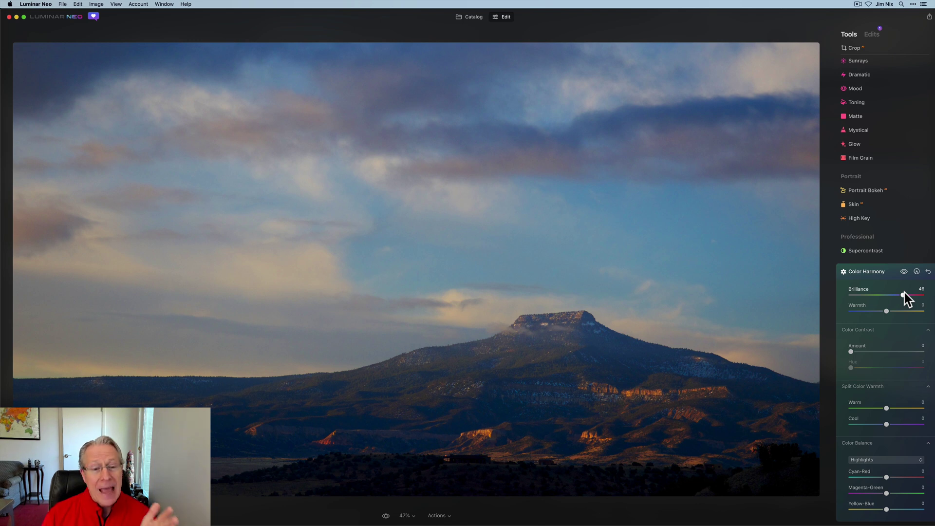
mouse_move(904, 294)
mouse_down()
mouse_move(889, 296)
mouse_move(895, 309)
mouse_up()
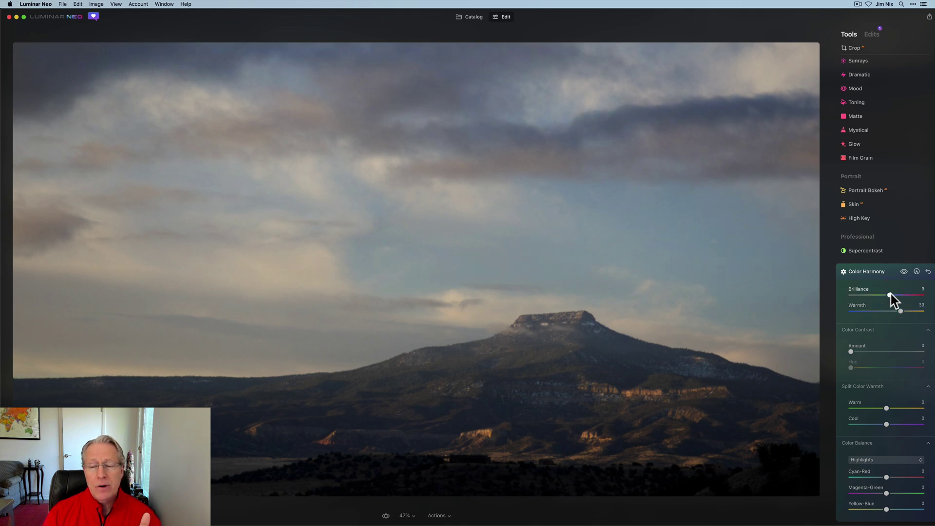
drag(890, 294, 895, 295)
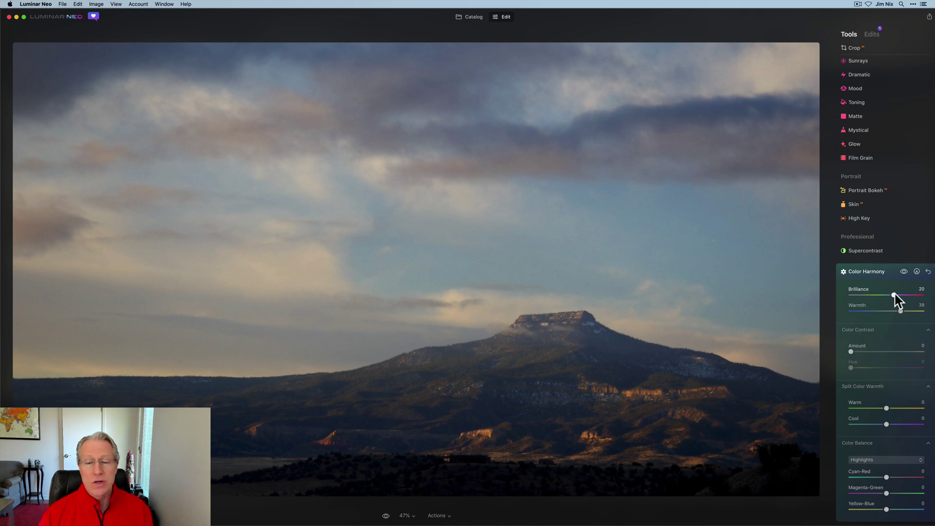
click(927, 272)
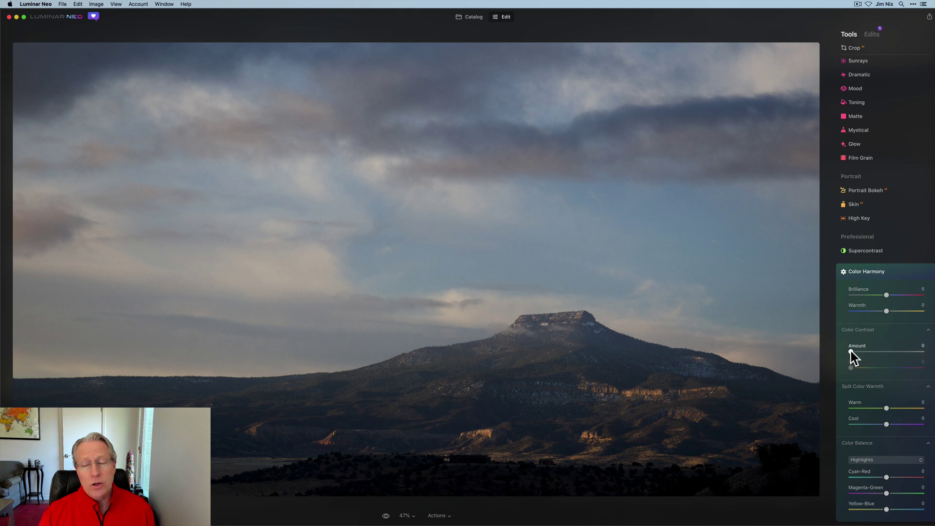
- Try Color Contrast at 61 with a bluish hue, then reset Amount and all Color Harmony sliders
drag(851, 352, 875, 351)
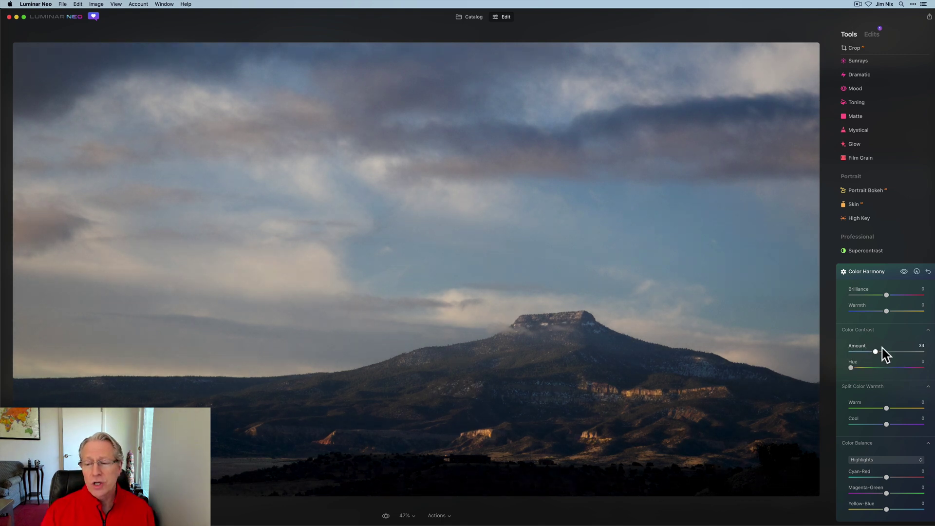
click(886, 350)
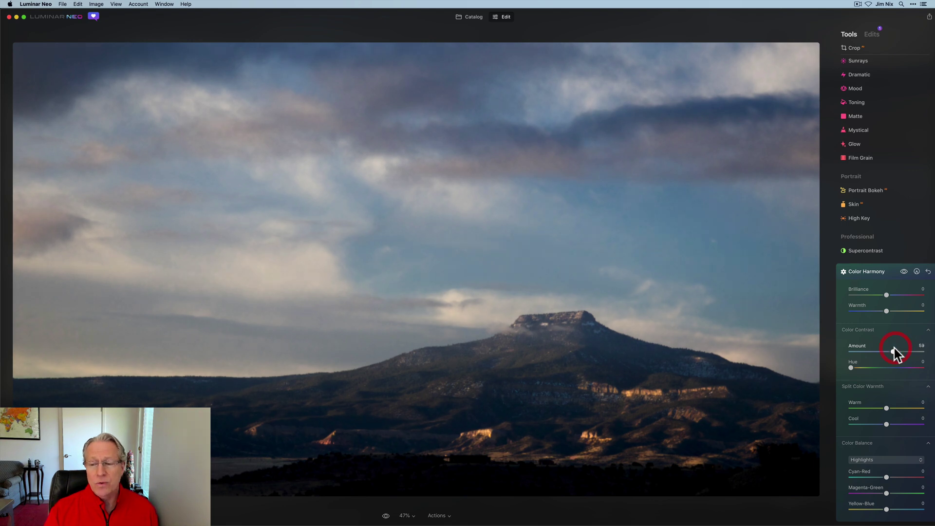
drag(895, 349, 896, 349)
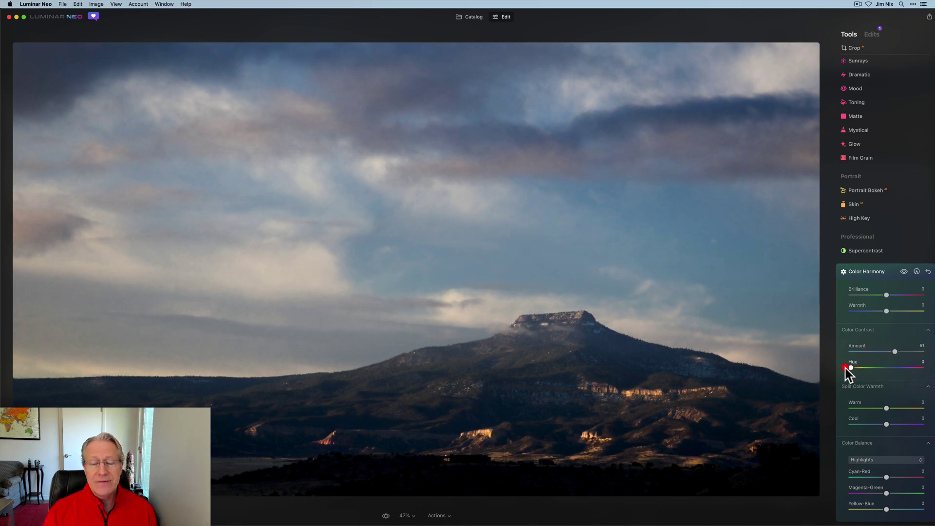
click(846, 368)
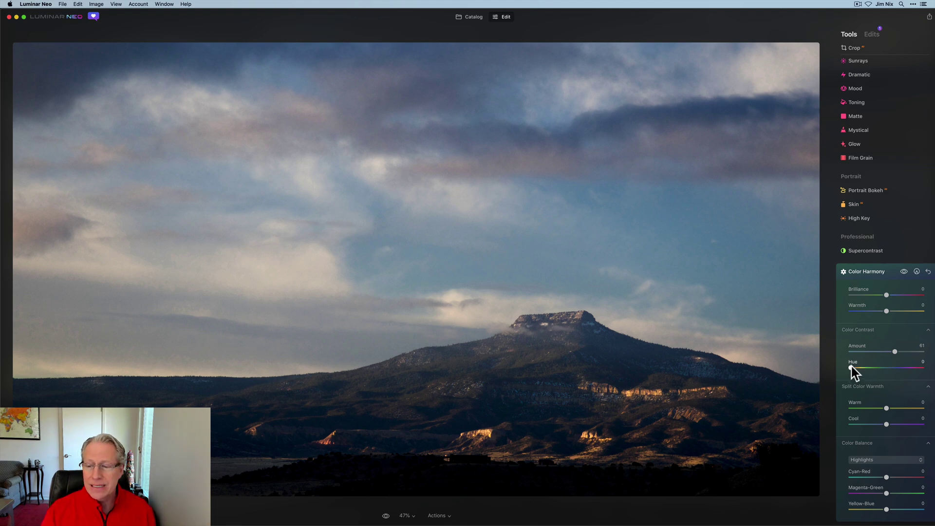
drag(851, 369, 895, 370)
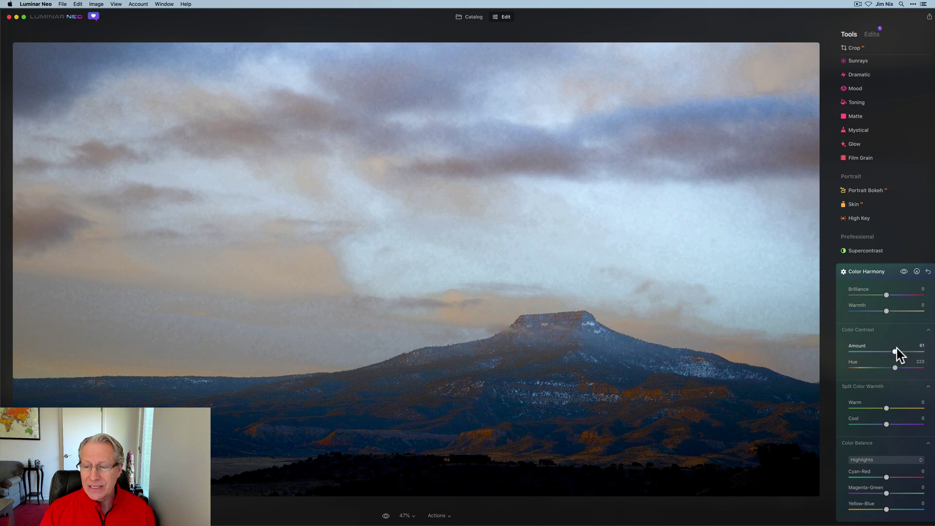
double_click(850, 347)
click(928, 271)
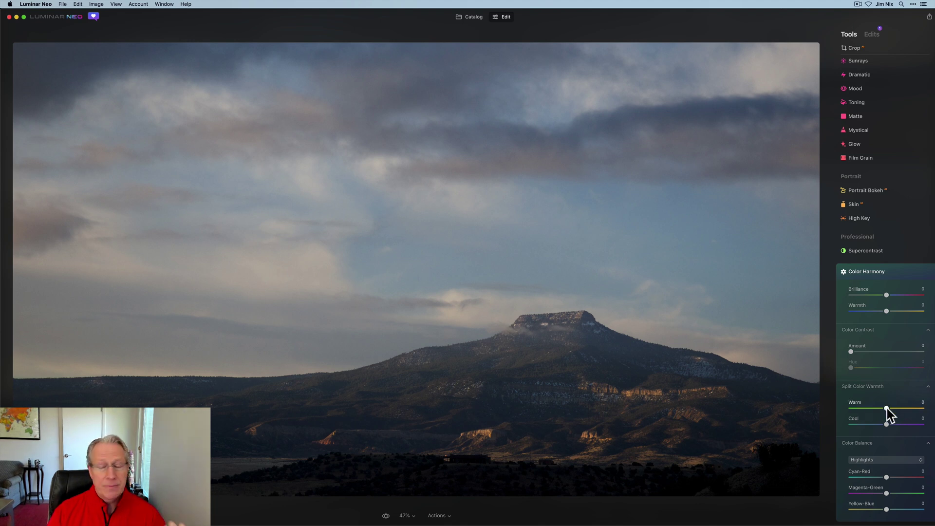
- Try Split Color Warmth adjustments, then reset the warm and cool sliders to zero
drag(887, 409, 913, 408)
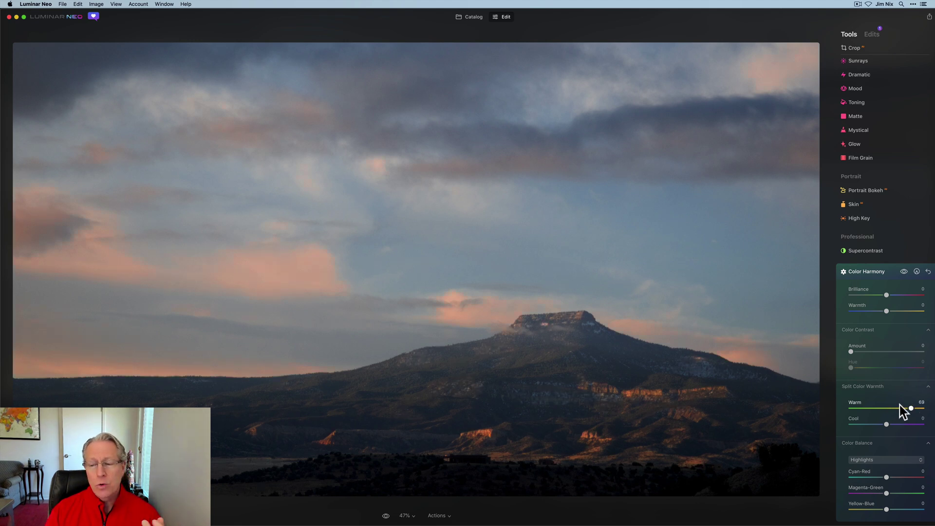
drag(864, 399, 900, 425)
double_click(884, 406)
double_click(900, 424)
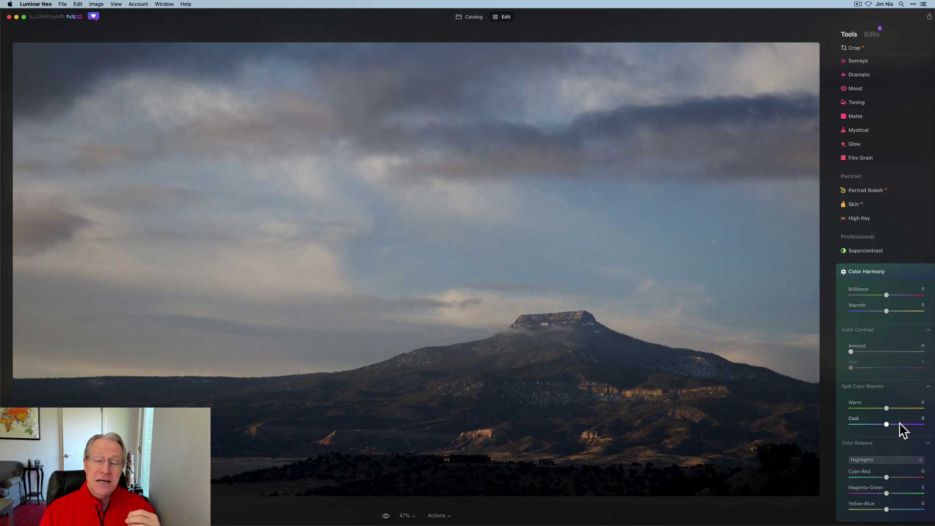
- Set Color Balance on Highlights to Cyan-Red 15 and Magenta-Green -11, and compare before/after
click(876, 460)
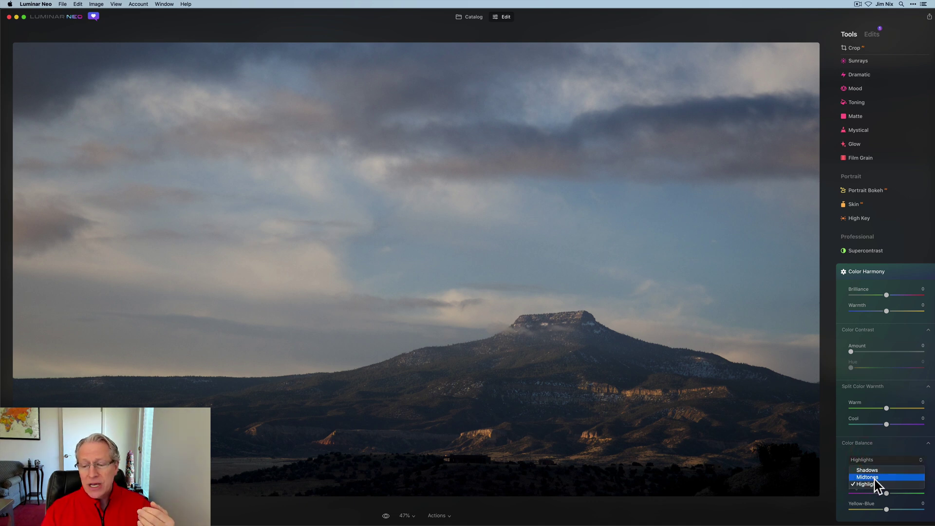
click(875, 471)
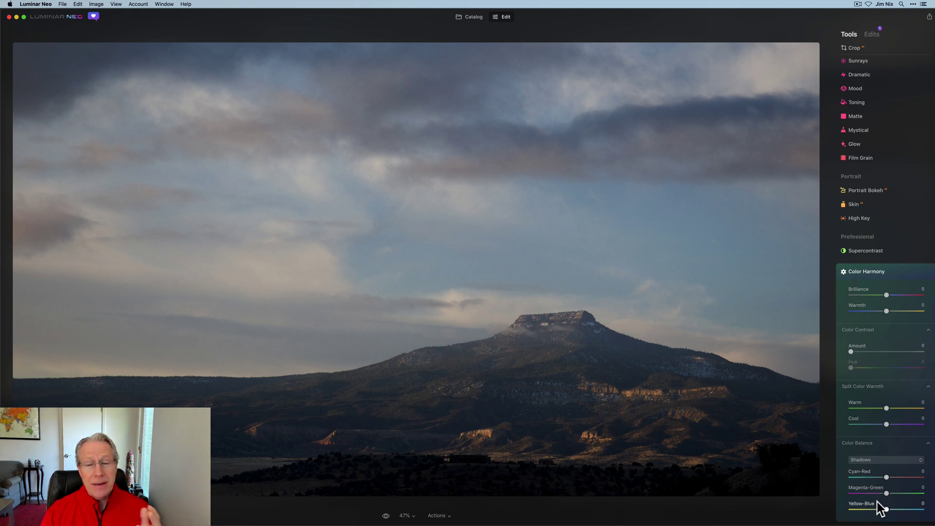
click(870, 461)
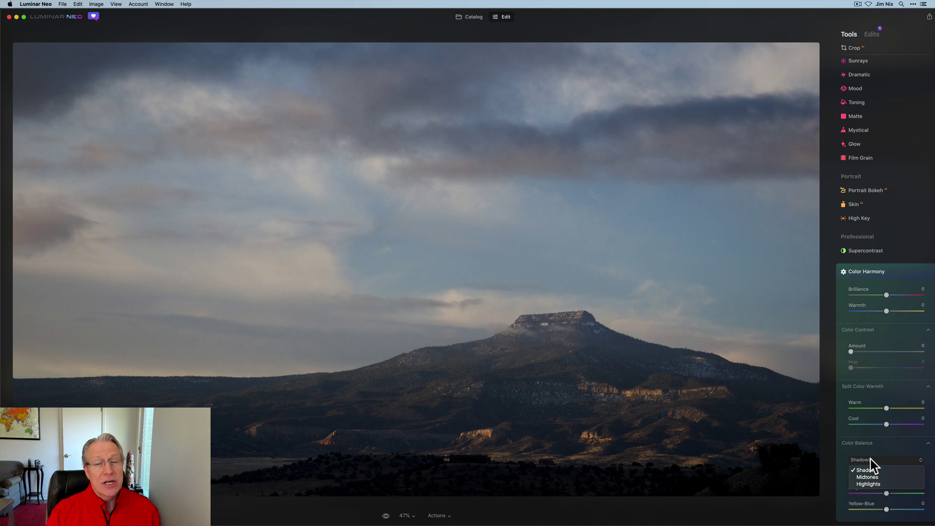
click(877, 484)
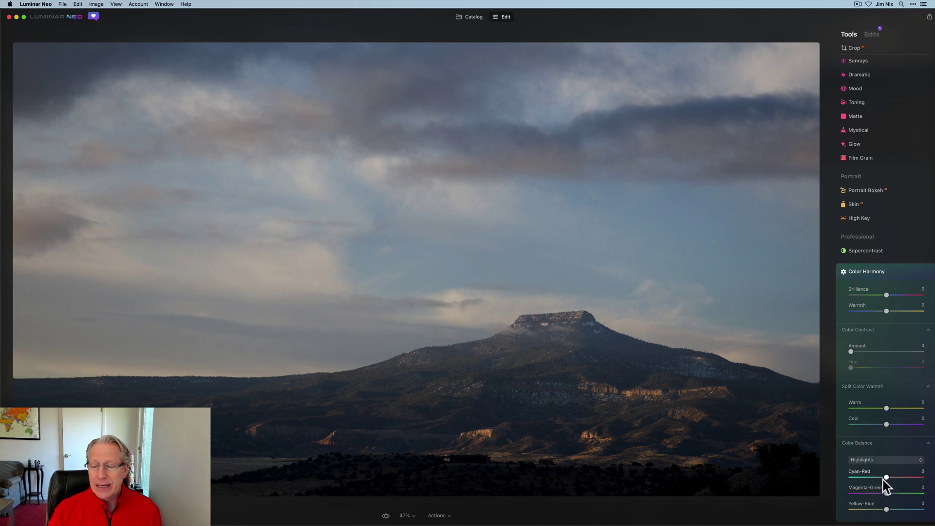
drag(889, 477, 891, 477)
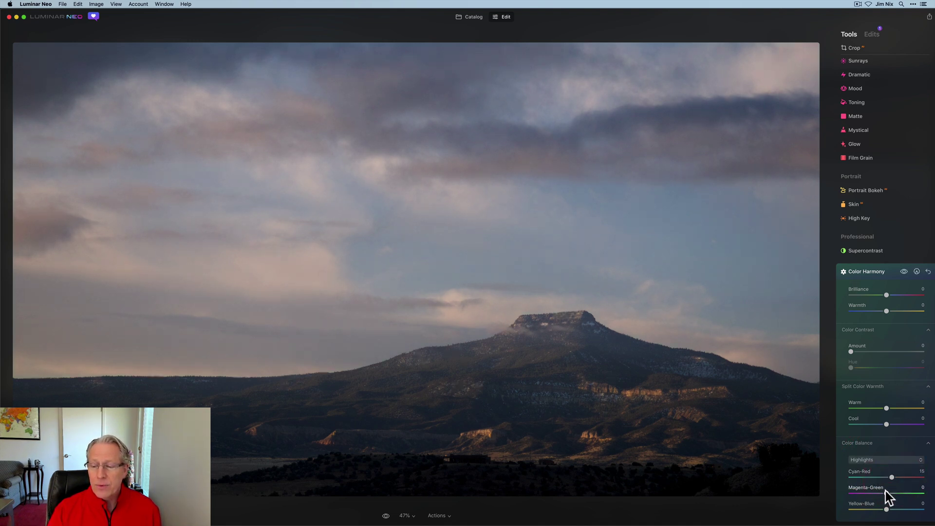
click(883, 494)
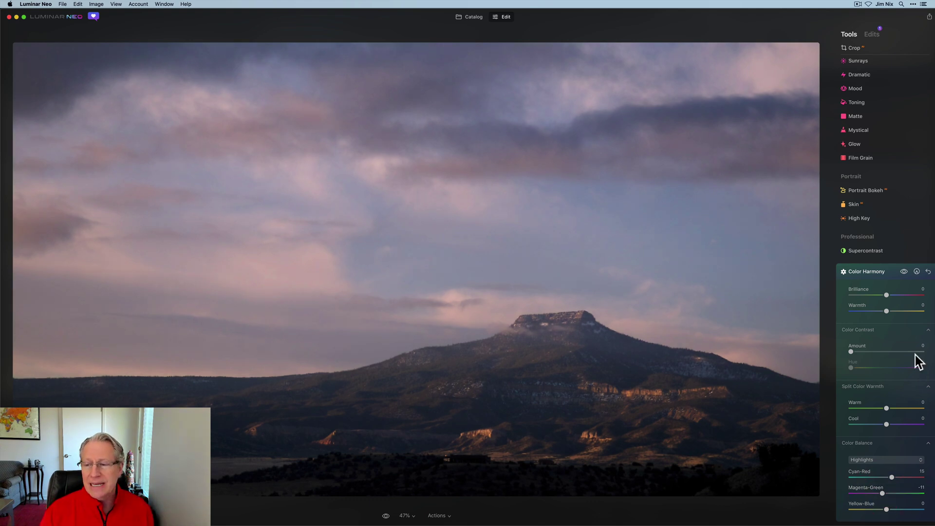
click(905, 272)
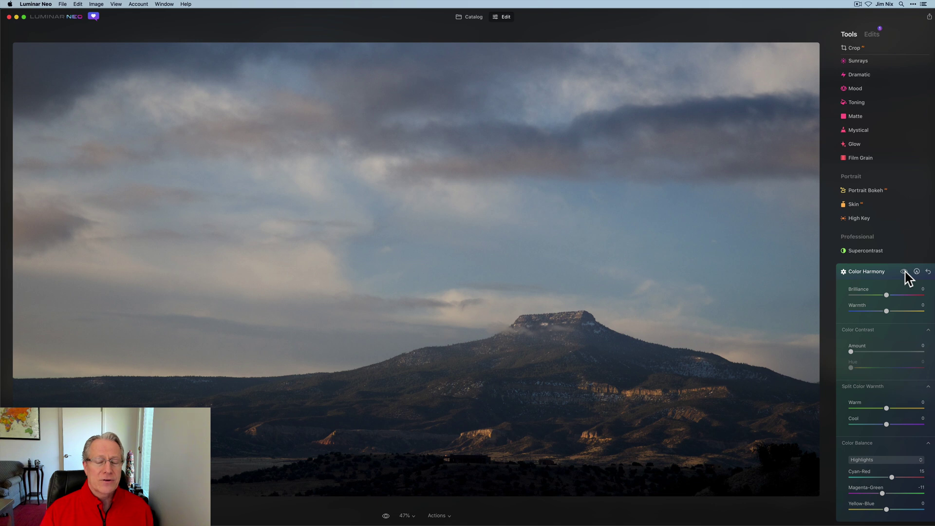
click(905, 272)
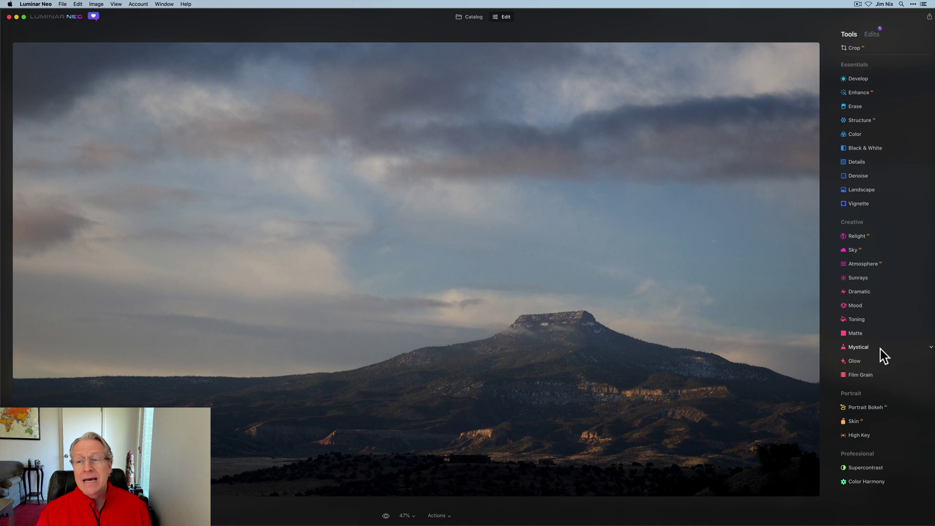
- Open the Color tool, then expand Develop to show its Light, Curves and Color settings
click(853, 133)
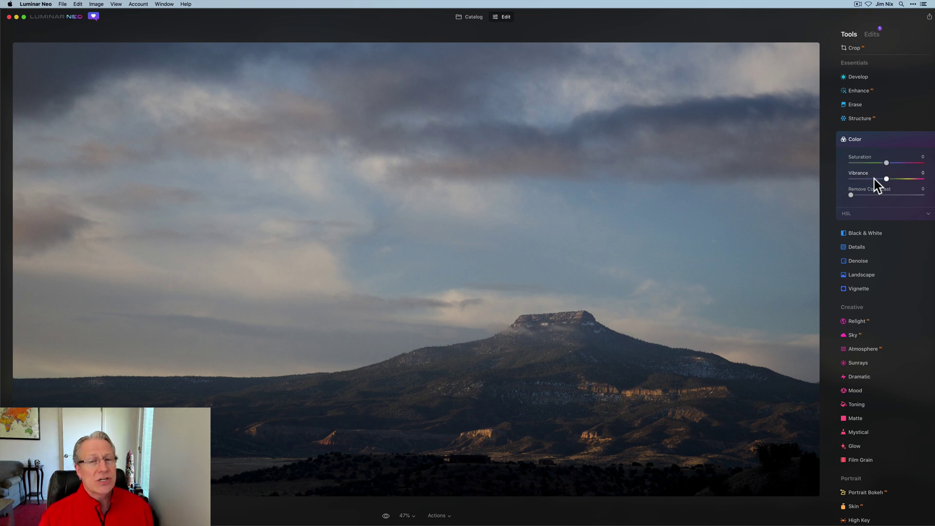
click(858, 77)
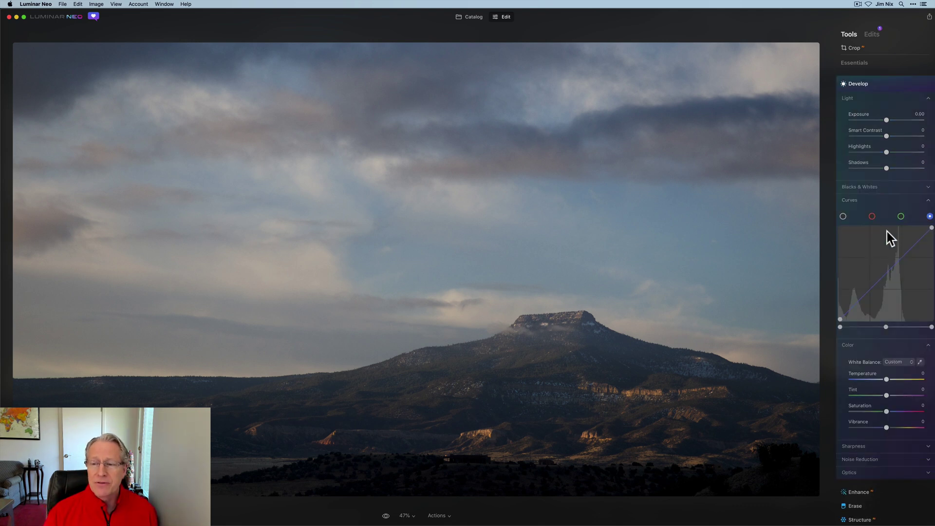
scroll(887, 232, down, 1)
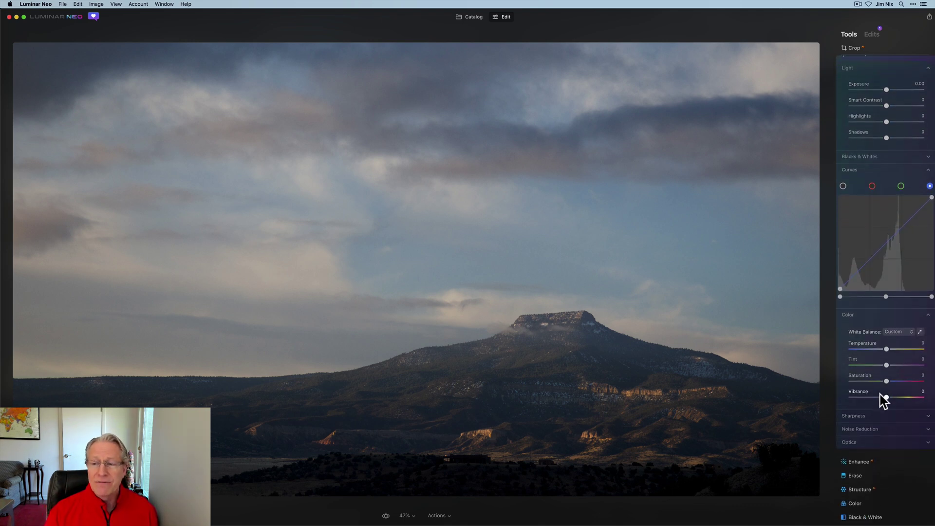
- Collapse Develop, try boosted Saturation and Vibrance (56) in Color, then reset both to 0
scroll(880, 394, up, 1)
click(882, 72)
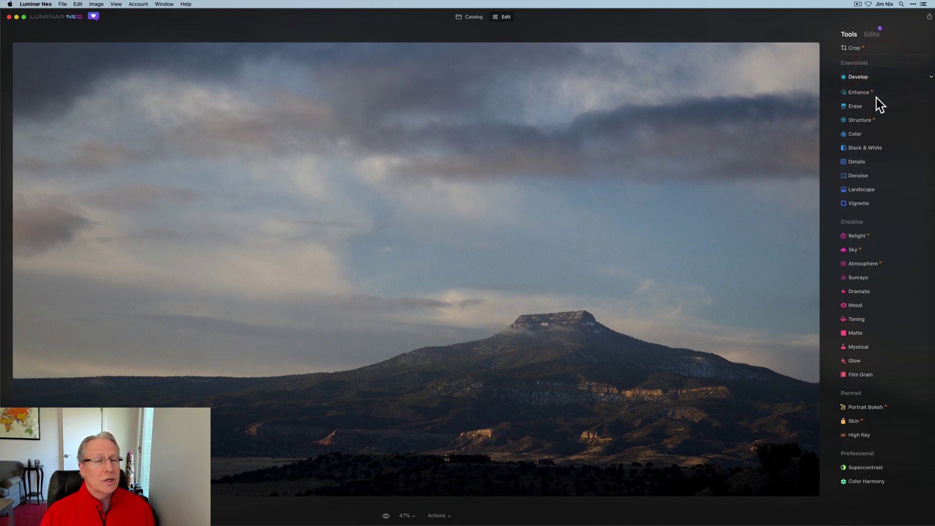
click(856, 134)
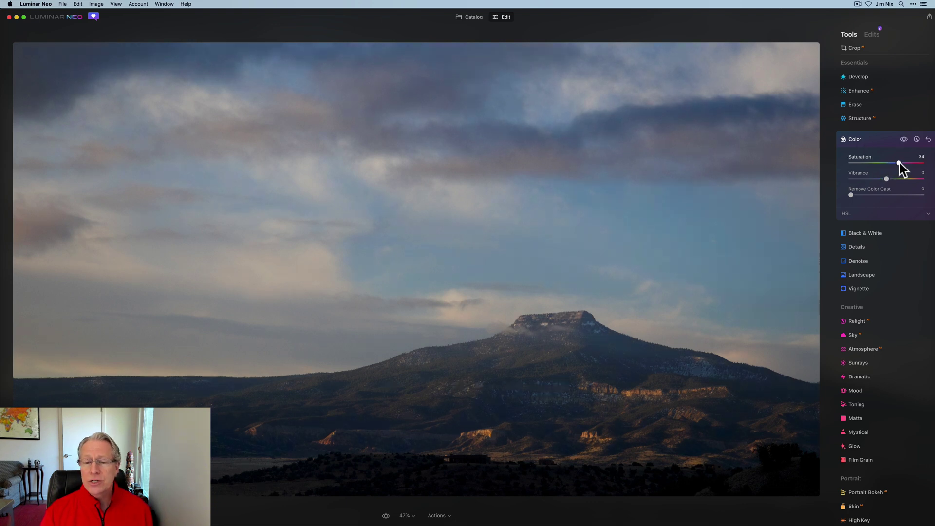
mouse_move(900, 163)
mouse_down()
mouse_move(912, 165)
mouse_move(906, 179)
mouse_move(906, 163)
mouse_up()
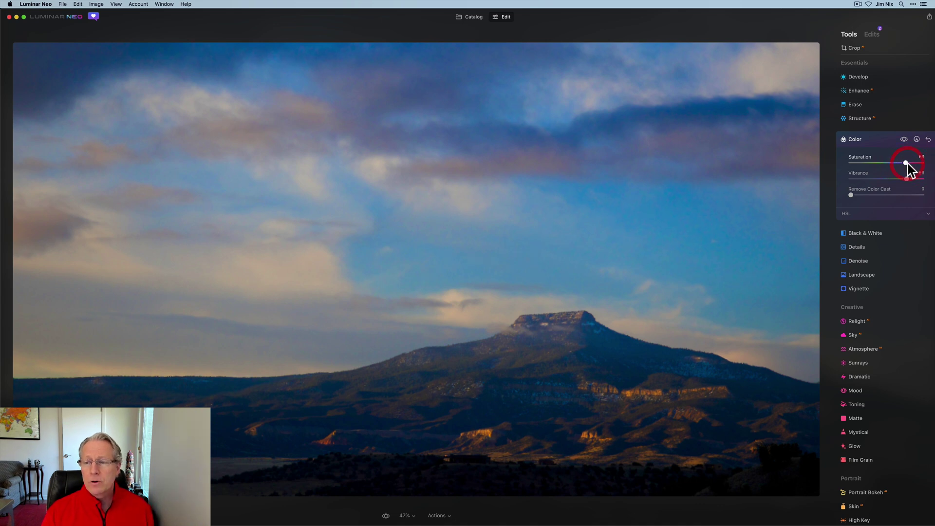
double_click(907, 164)
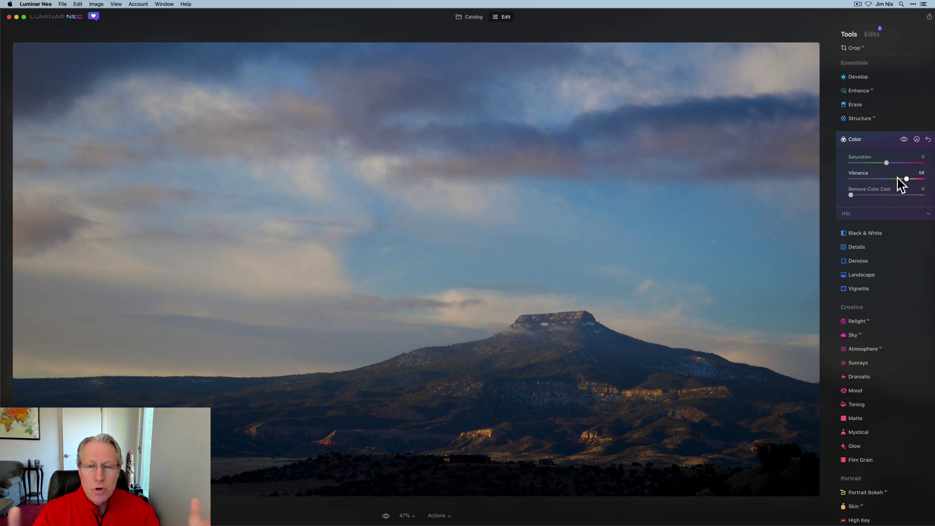
double_click(905, 179)
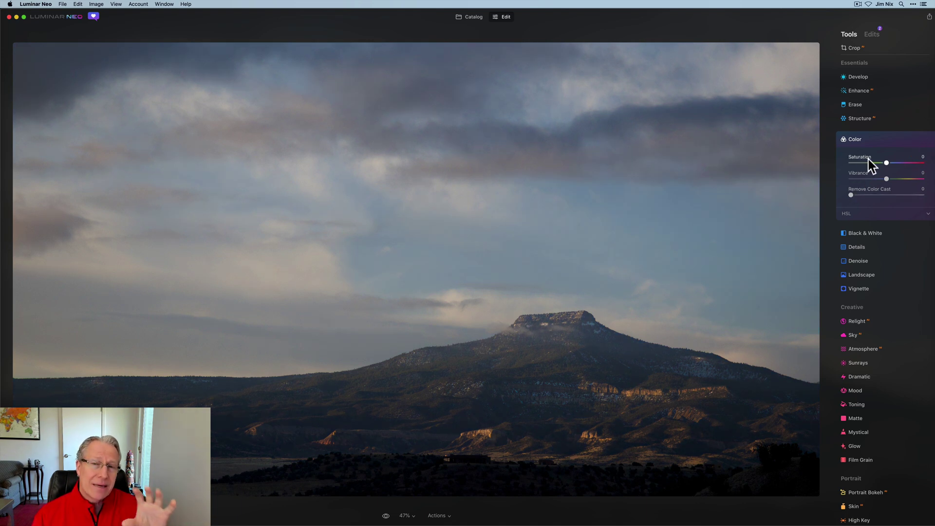
- Raise HSL saturation for Blue, Orange 25 and Red 42, compare, then reset the Color tool
click(844, 213)
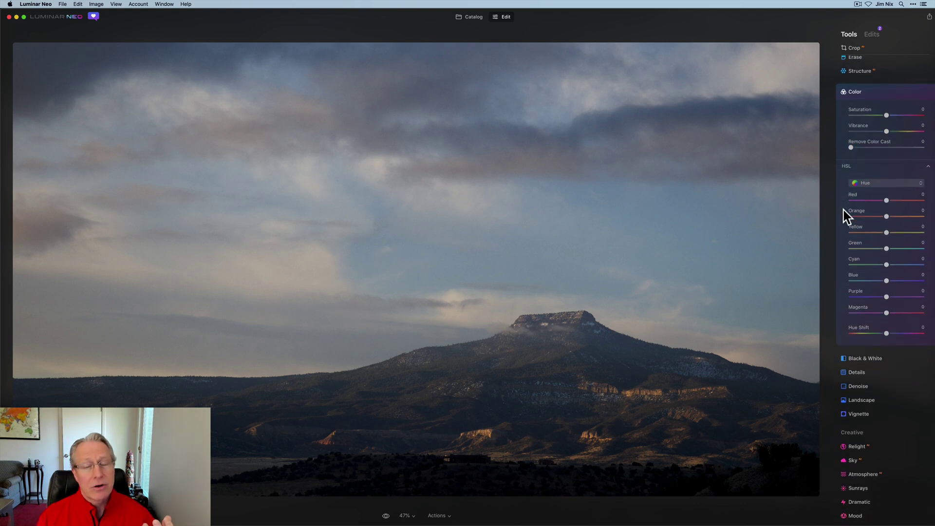
click(886, 172)
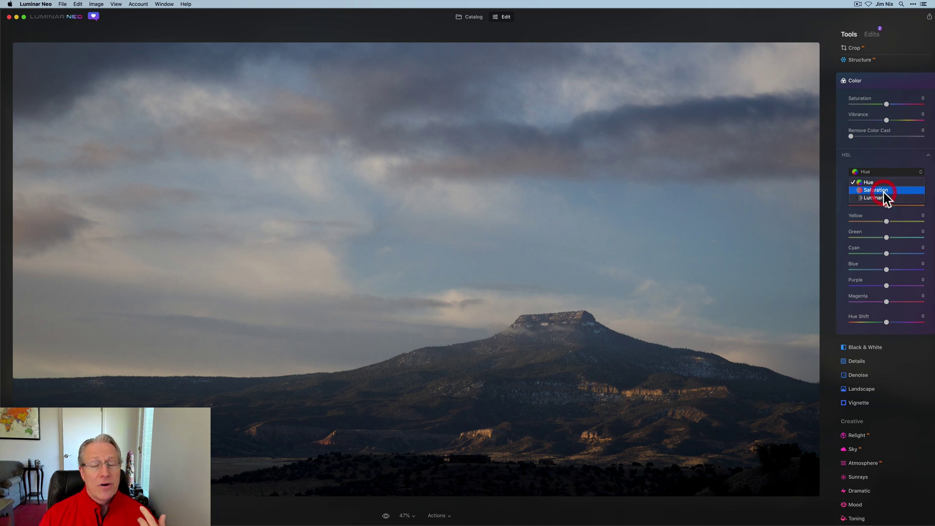
click(883, 191)
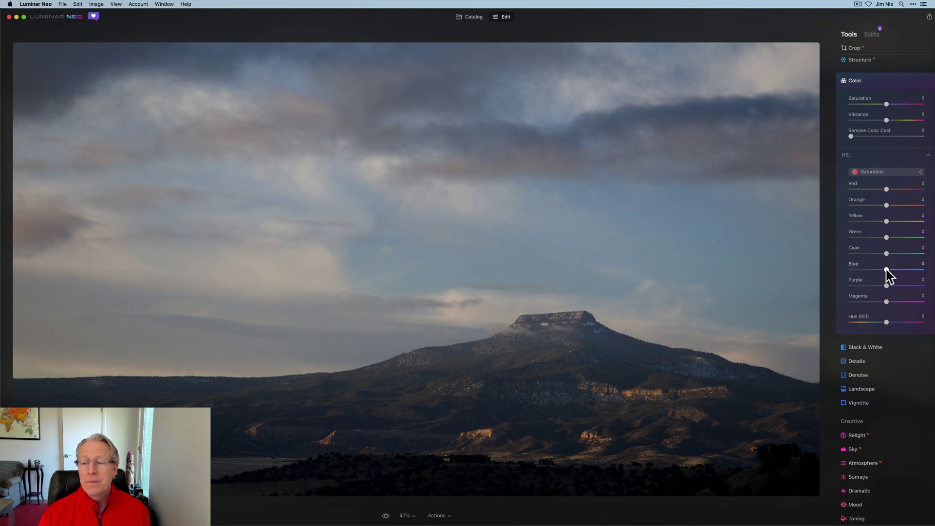
drag(886, 269, 896, 270)
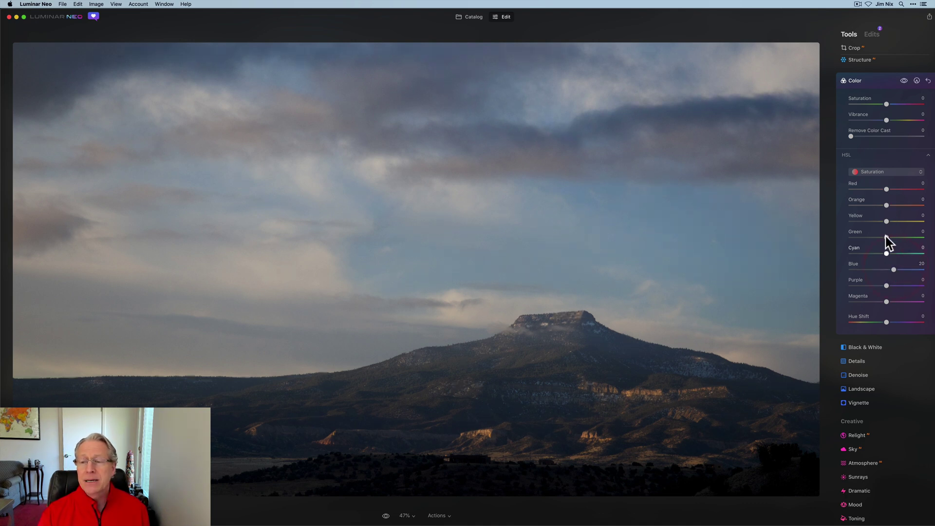
click(895, 205)
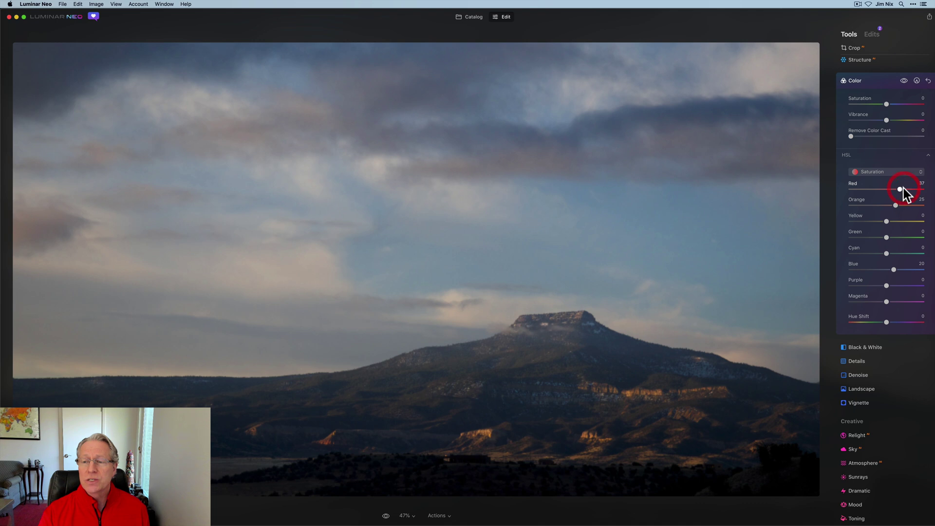
drag(903, 188, 904, 189)
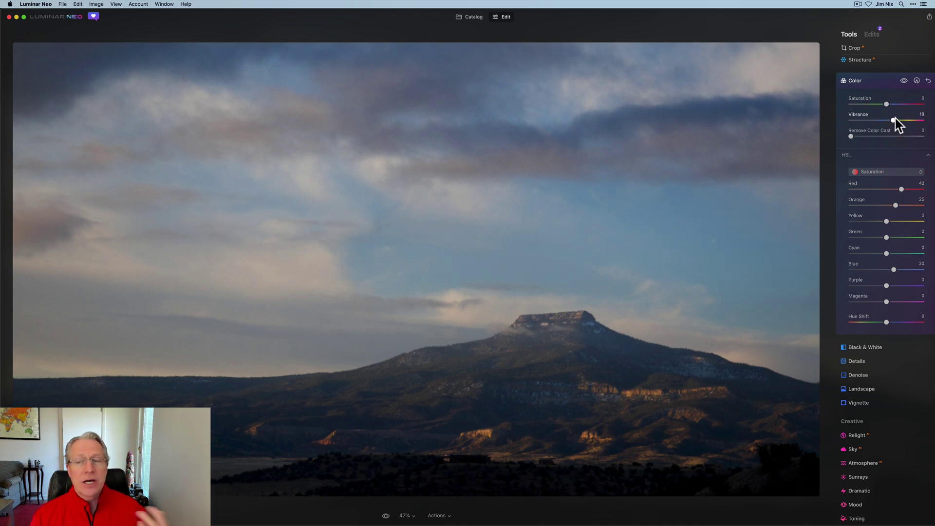
click(905, 81)
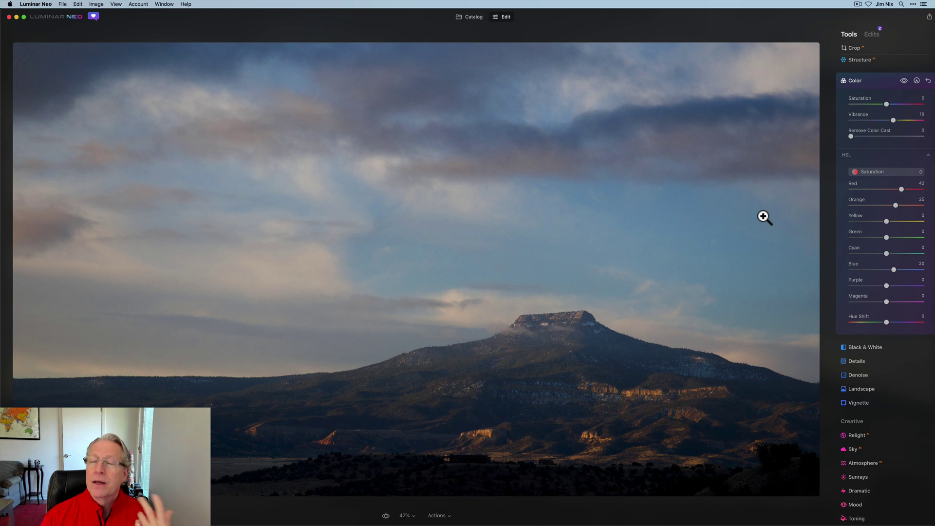
click(928, 81)
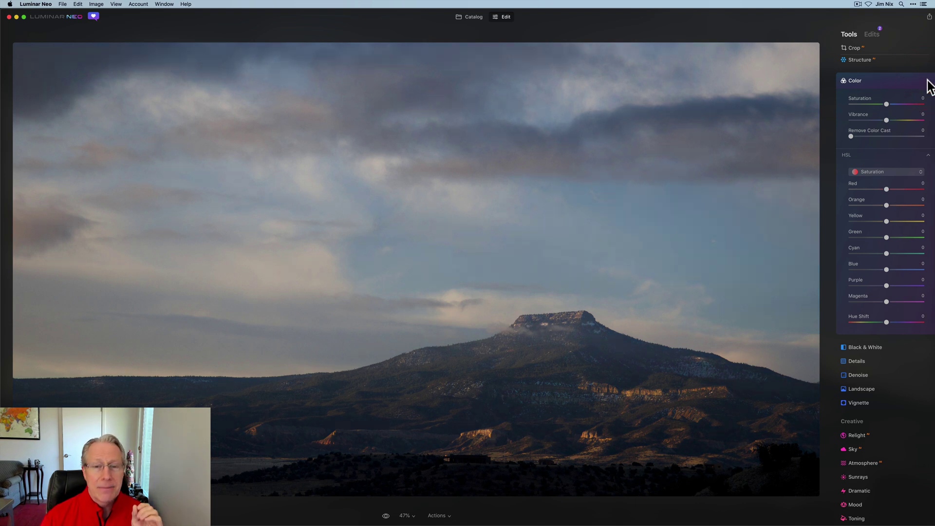
- Open Supercontrast and raise Highlights, Midtones and Shadows contrast, with Shadows at 31
click(925, 82)
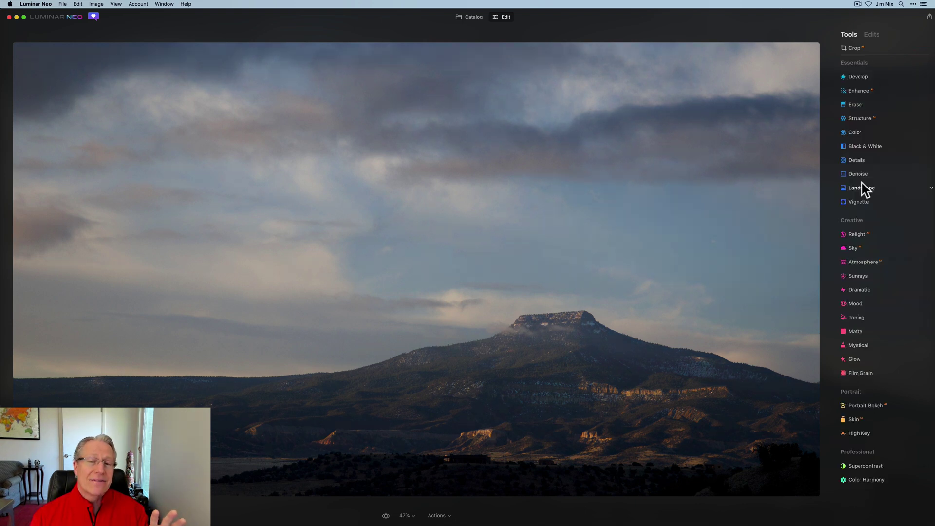
click(864, 466)
drag(851, 400, 875, 401)
drag(852, 437, 882, 433)
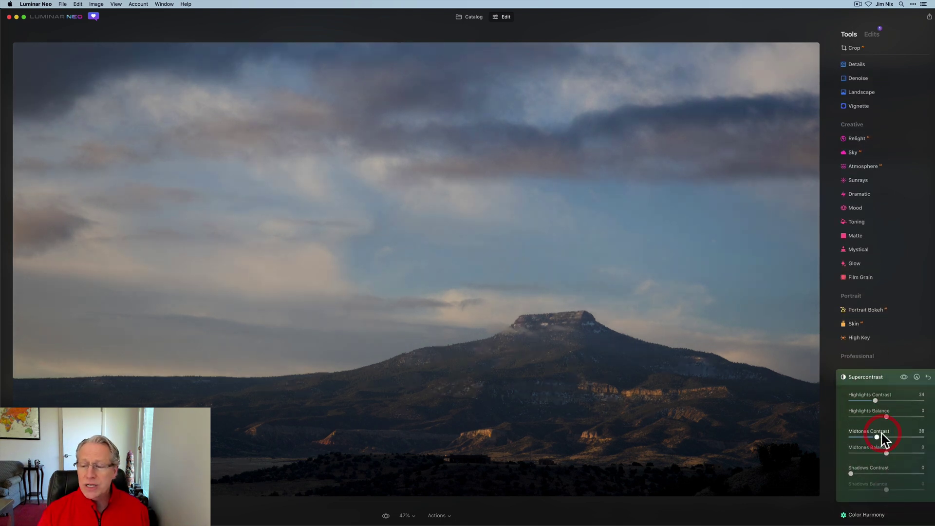
drag(850, 474, 874, 474)
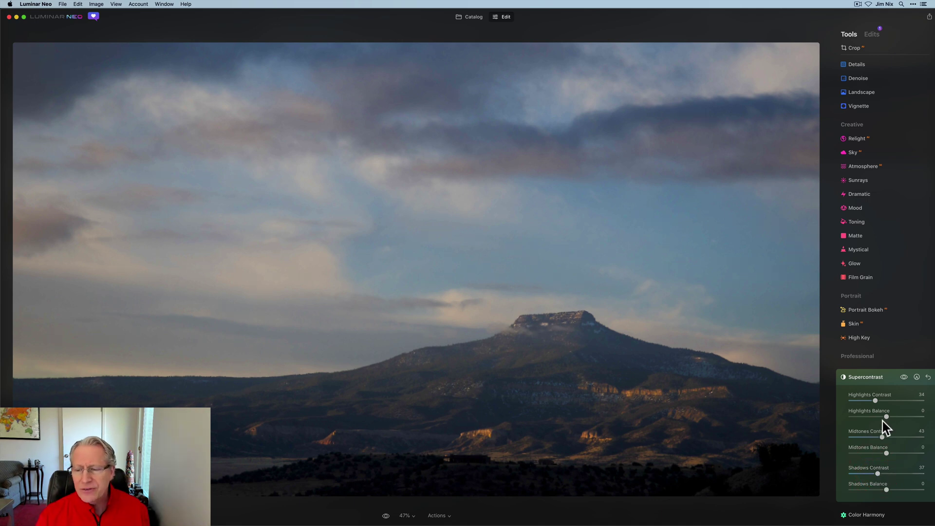
- Set Supercontrast balances to Highlights -27, Midtones -36 and Shadows 27, and compare before/after
mouse_move(885, 417)
mouse_down()
mouse_move(860, 413)
mouse_move(877, 417)
mouse_up()
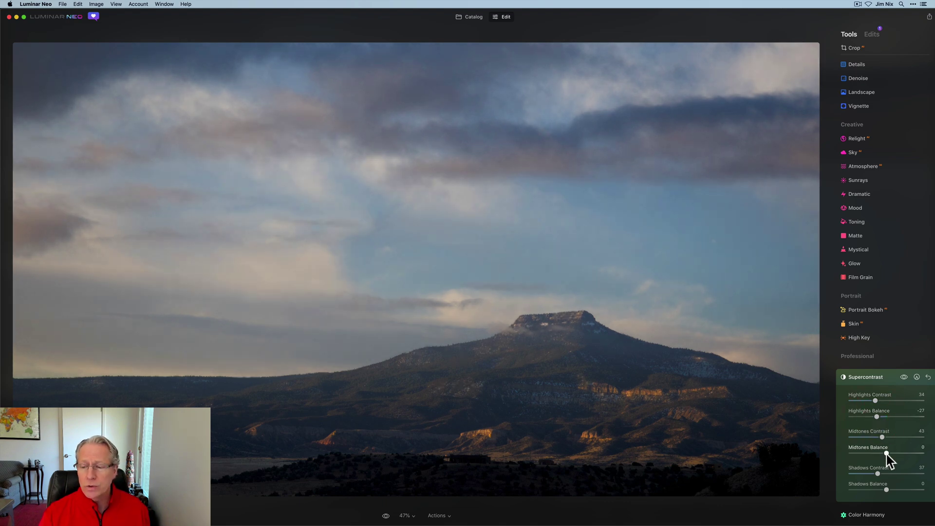
drag(886, 453, 865, 456)
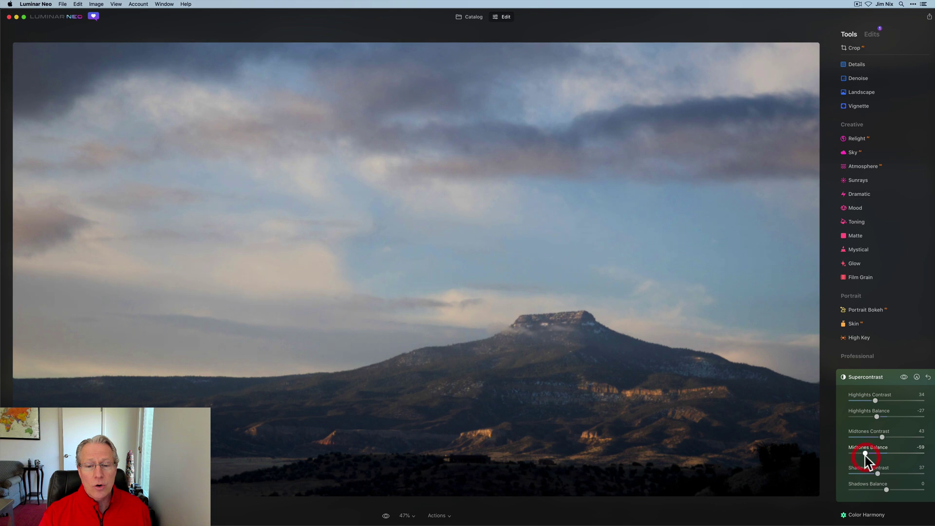
mouse_move(892, 489)
mouse_down()
mouse_move(873, 490)
mouse_move(895, 488)
mouse_up()
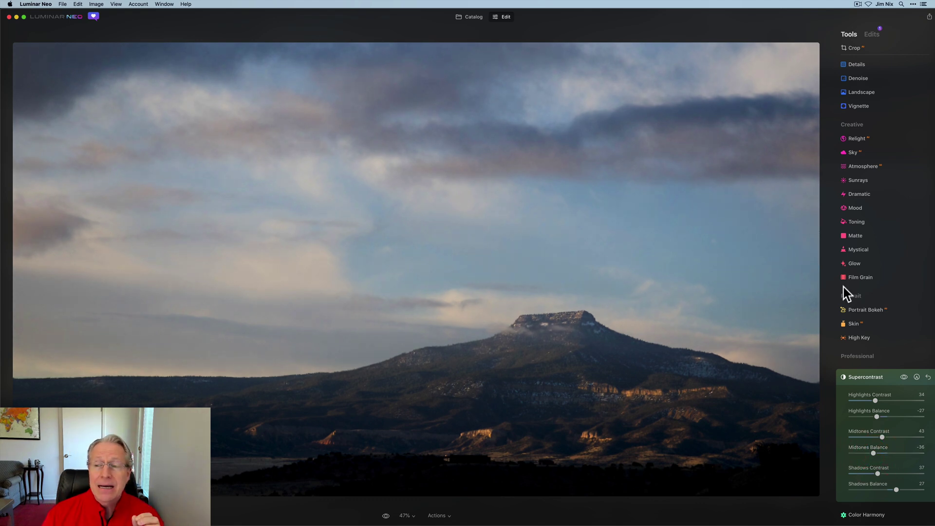
scroll(844, 287, up, 3)
scroll(844, 288, down, 2)
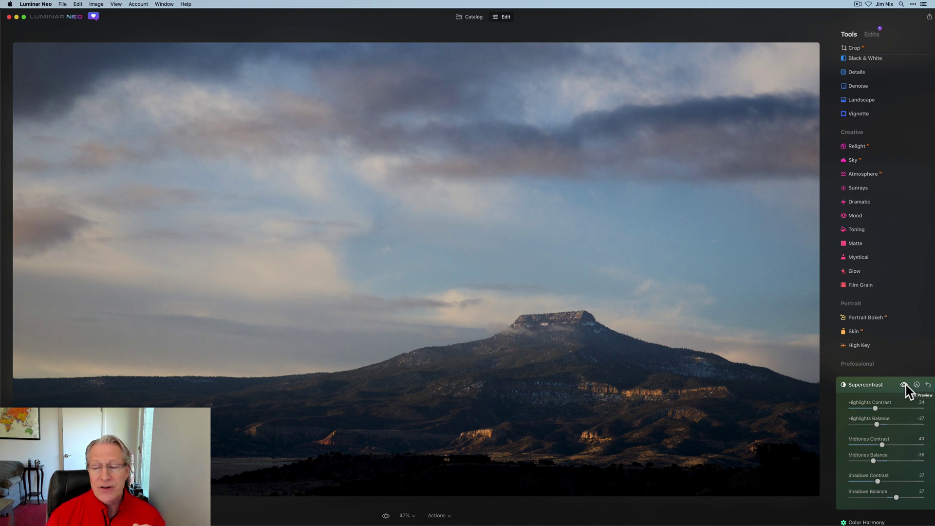
click(929, 385)
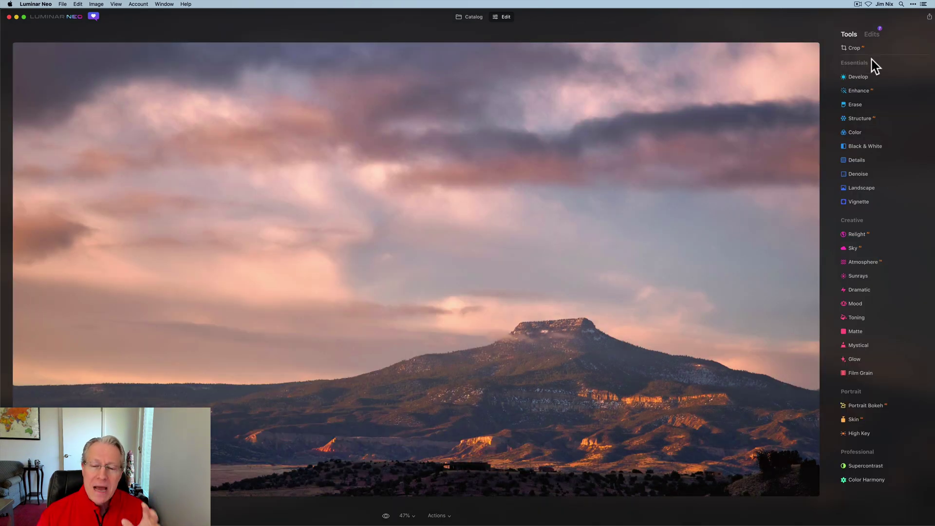
- Review the Develop tool's applied Color and Curves settings in the Edits list
click(872, 35)
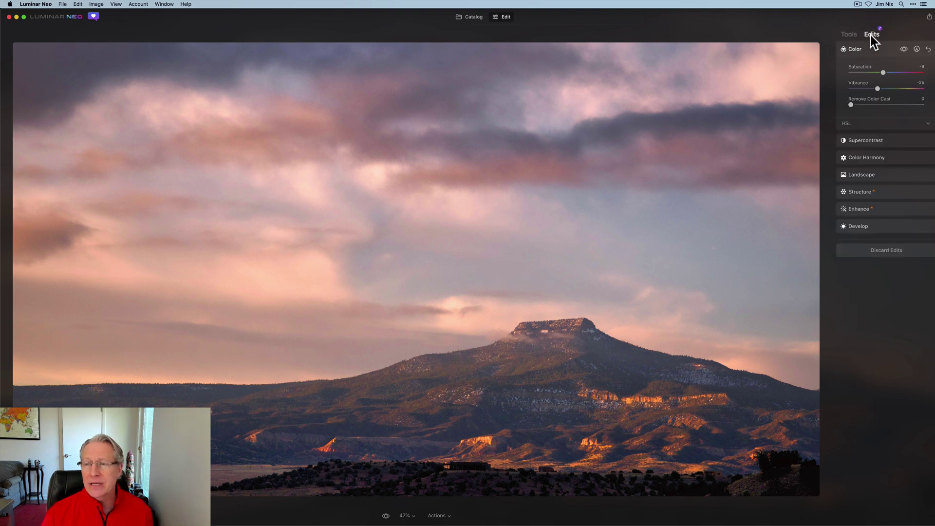
click(866, 228)
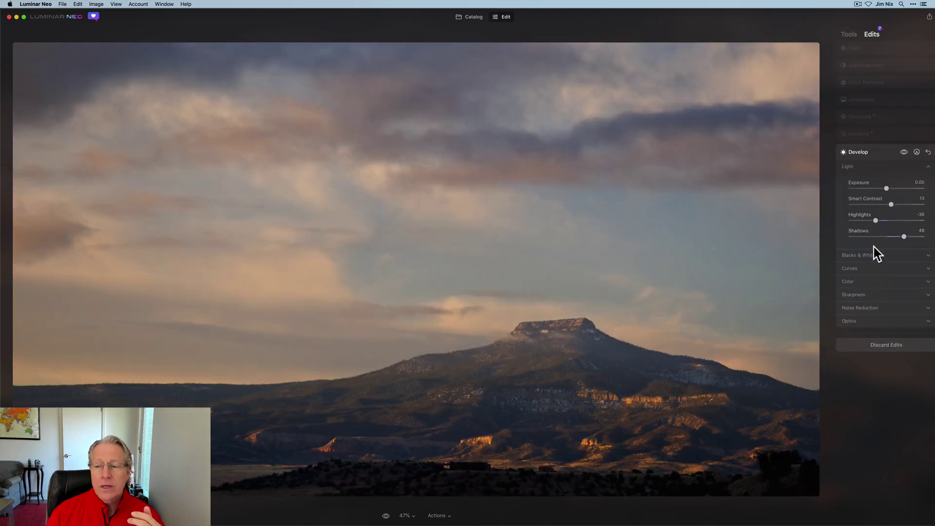
click(861, 282)
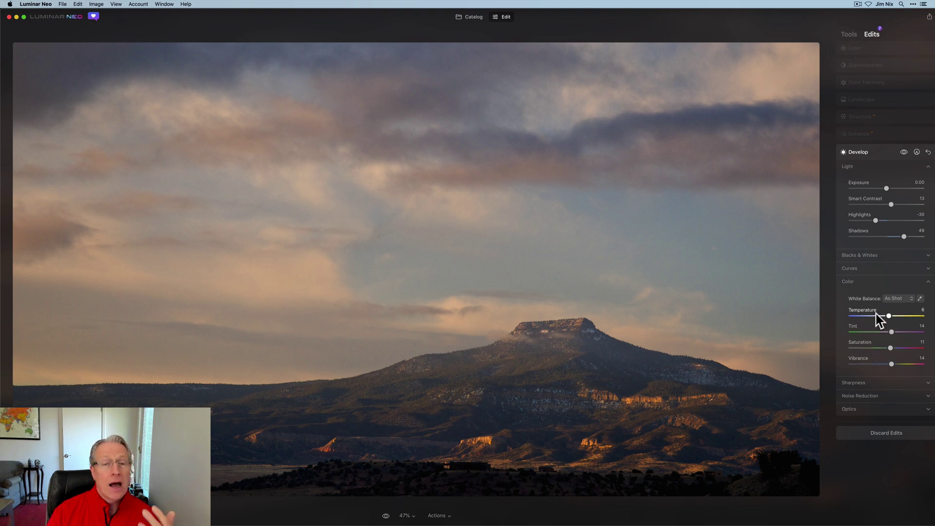
click(868, 268)
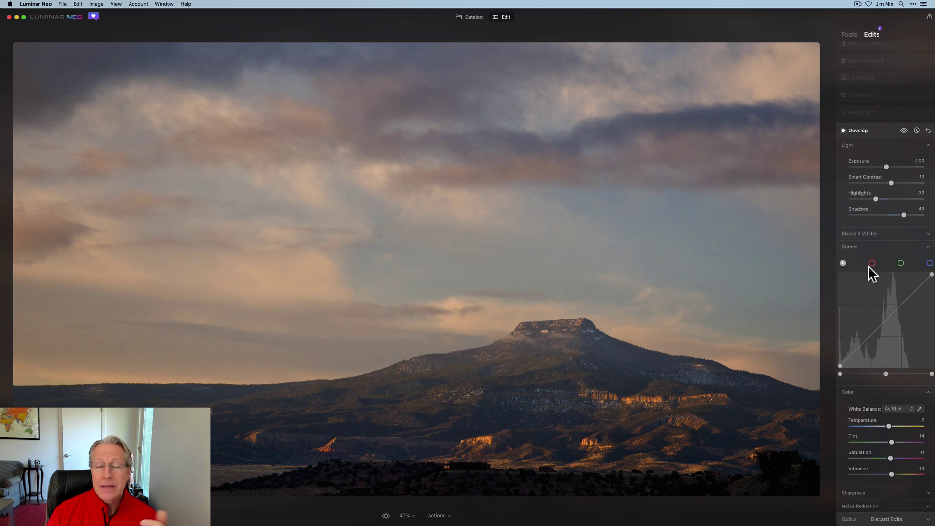
scroll(871, 273, up, 1)
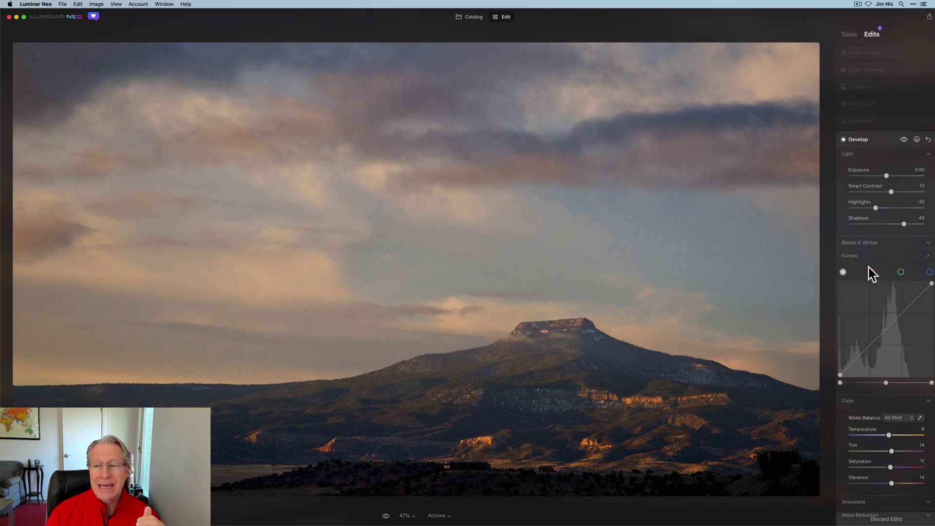
click(870, 141)
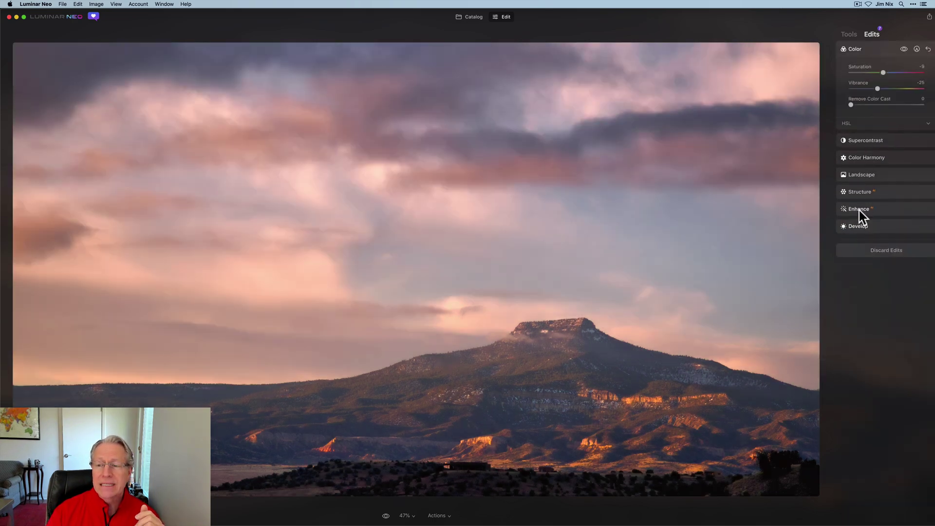
- Toggle Enhance (Accent 34) off and on to compare, then bring up Structure (Amount -50)
click(859, 210)
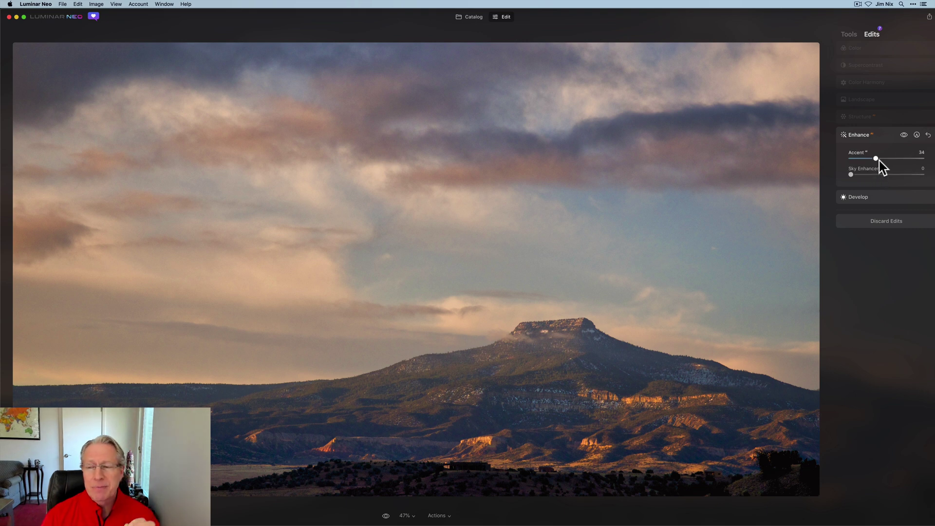
click(904, 135)
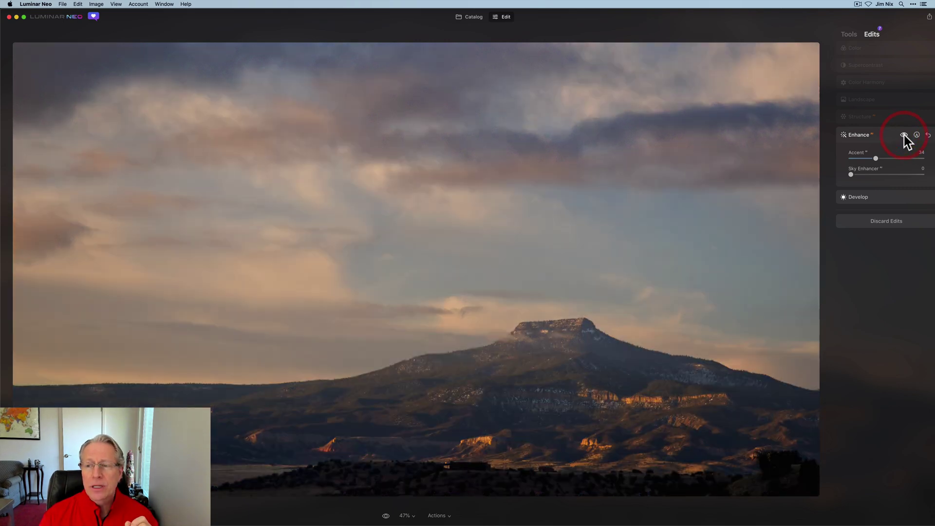
click(904, 136)
click(904, 135)
click(904, 135)
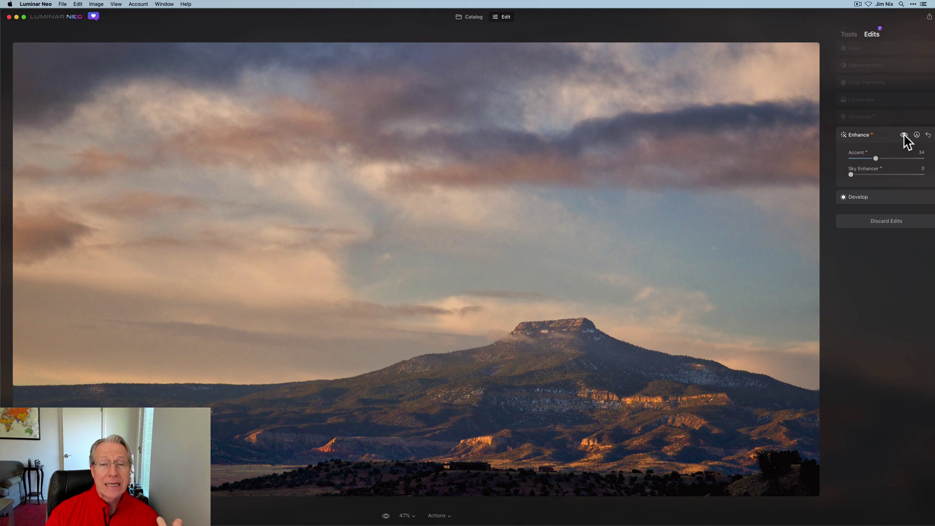
click(861, 121)
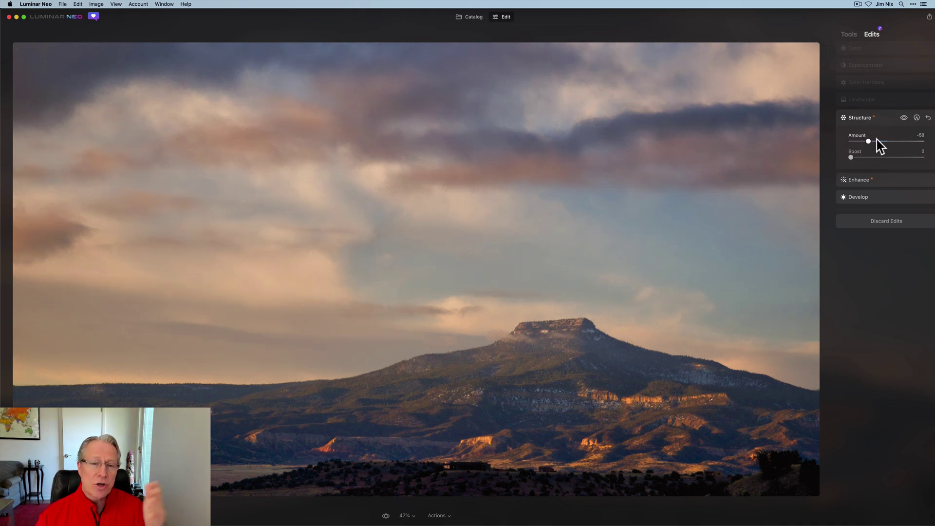
- Check Landscape, then set Color Harmony's highlights Magenta-Green balance to -12
click(873, 101)
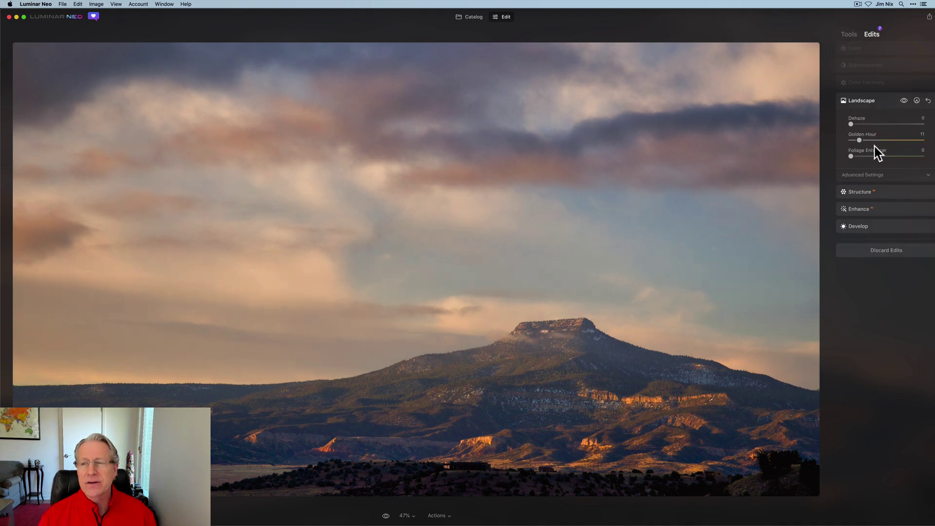
click(858, 85)
click(857, 167)
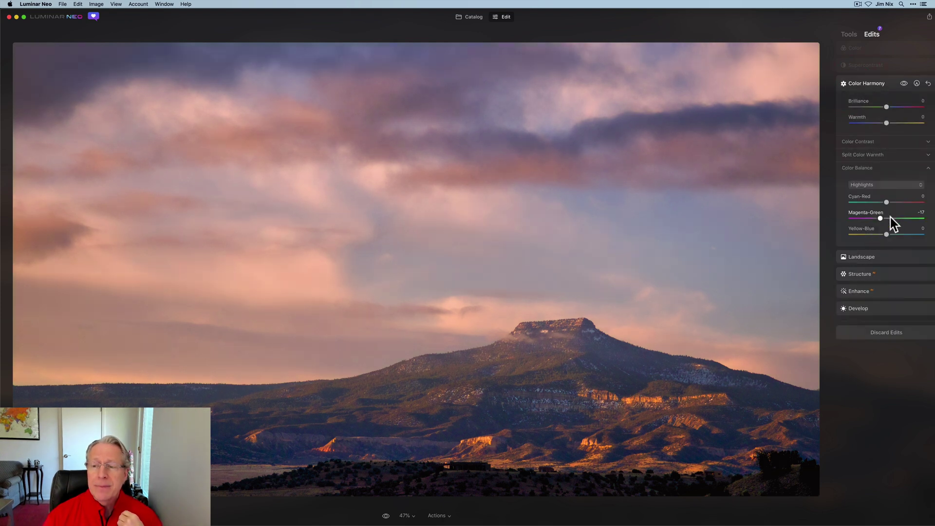
drag(889, 218, 861, 212)
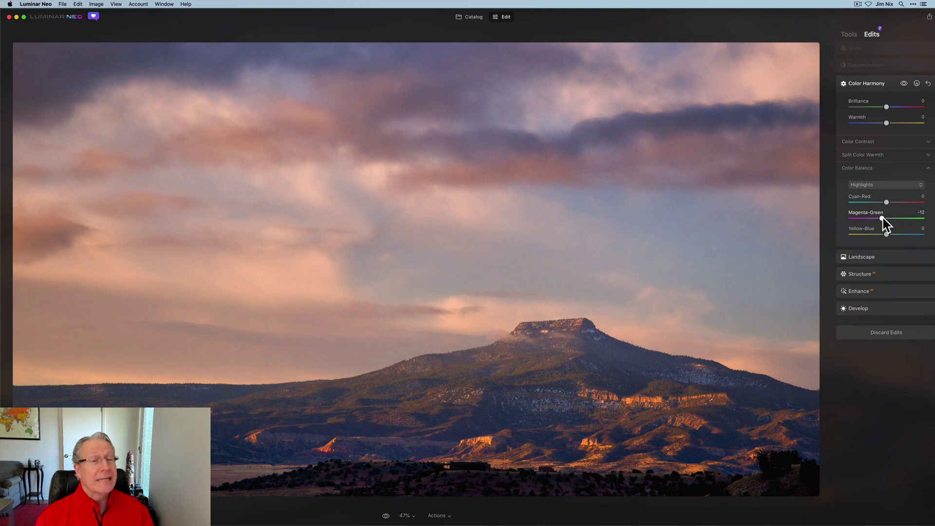
- Inspect Split Color Warmth and Color Contrast, then compare the photo with and without Color Harmony
click(873, 156)
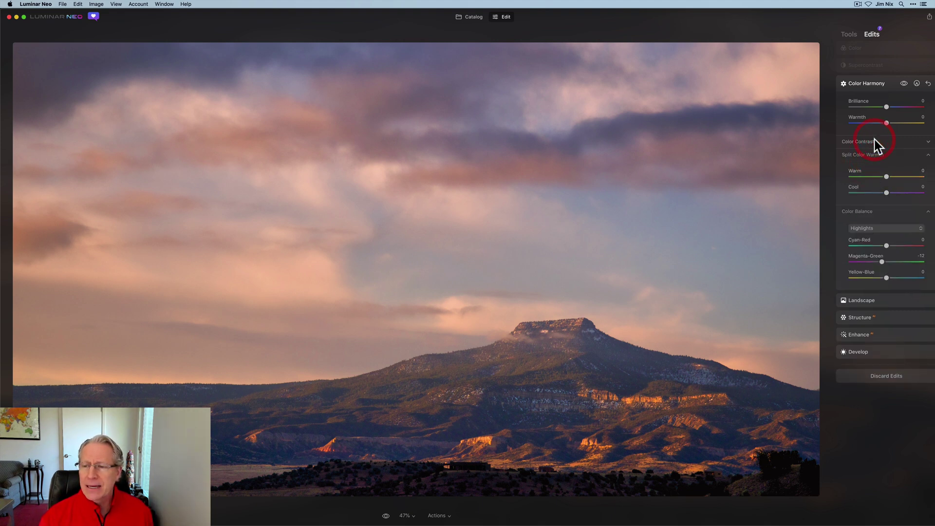
click(874, 142)
click(873, 140)
click(872, 156)
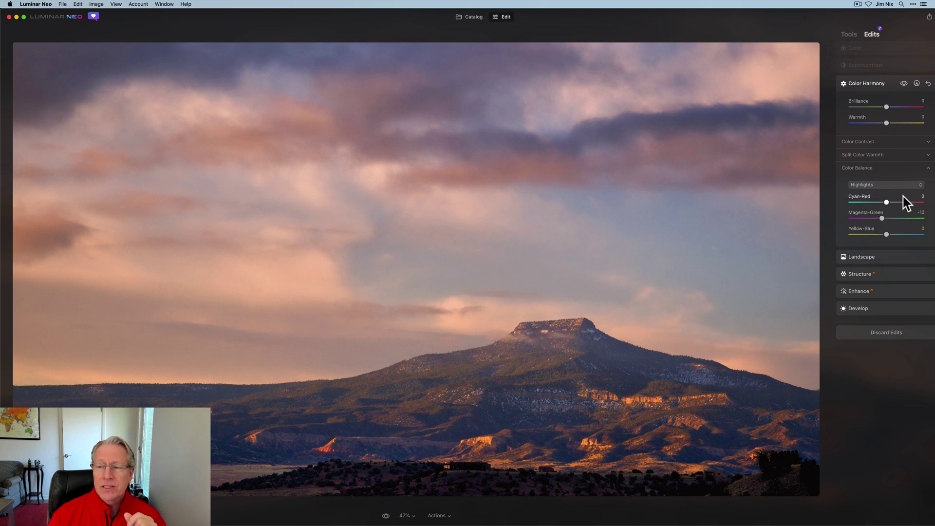
click(904, 84)
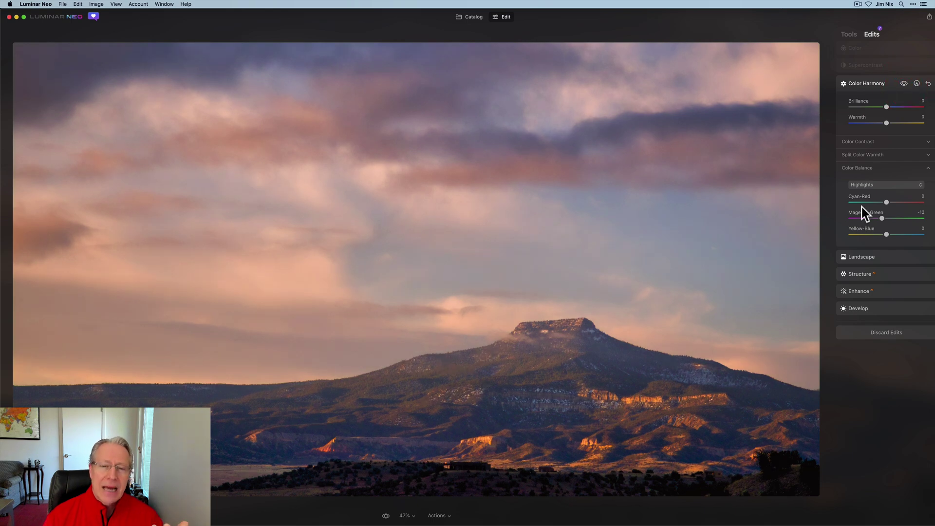
- Preview the mesa photo without Supercontrast, then reveal Color's settings (Vibrance -25, Remove Color Cast 0)
click(867, 85)
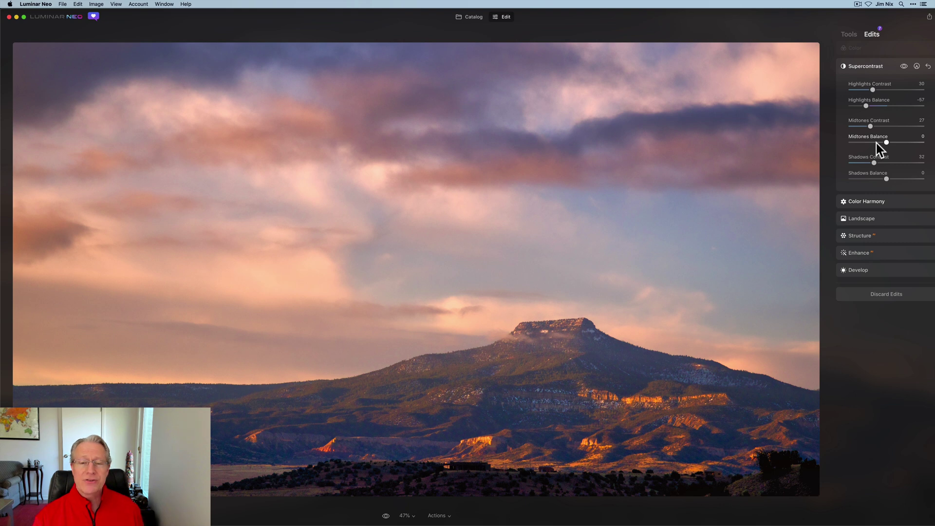
click(904, 66)
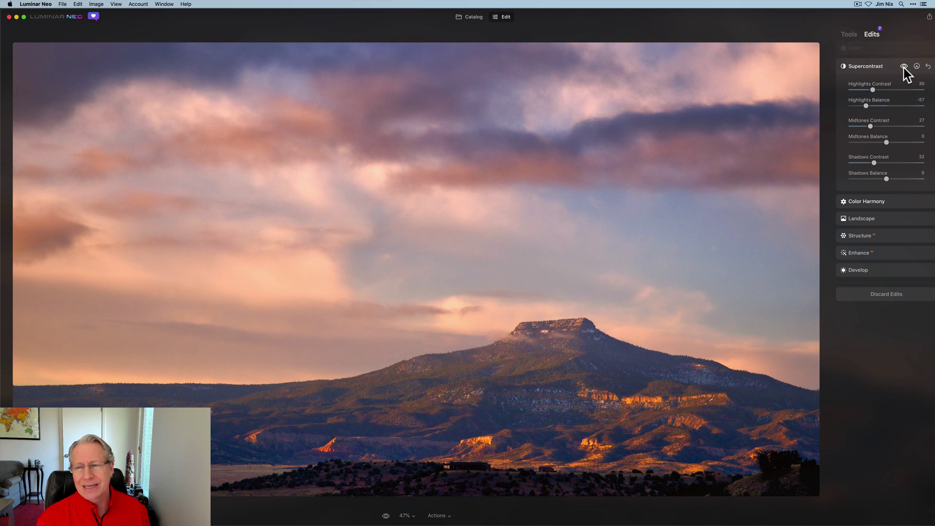
click(866, 50)
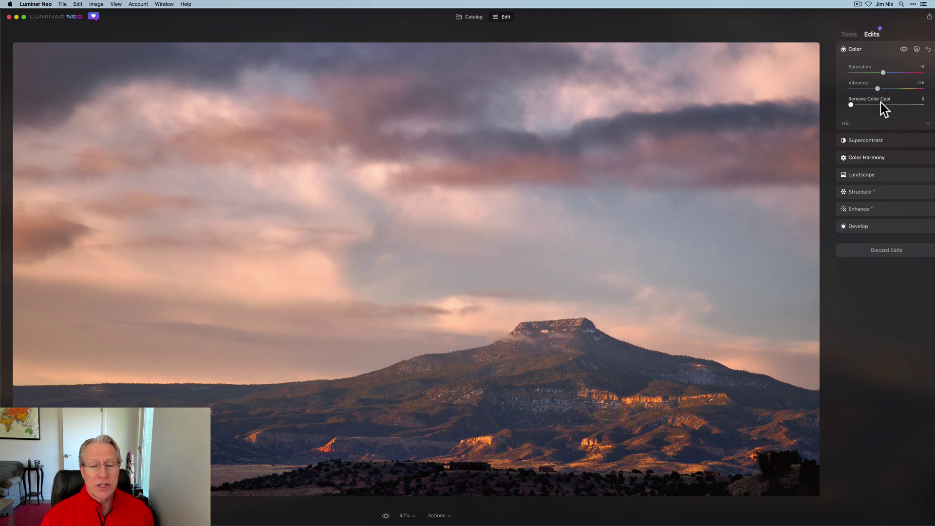
- Check the HSL Saturation and Luminance sliders, then ease Vibrance up to -15
click(854, 124)
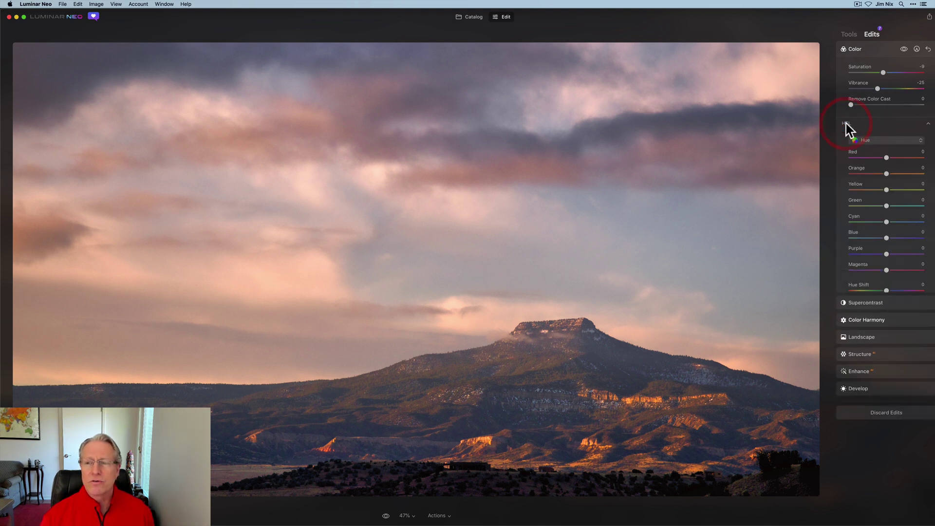
click(870, 142)
click(867, 158)
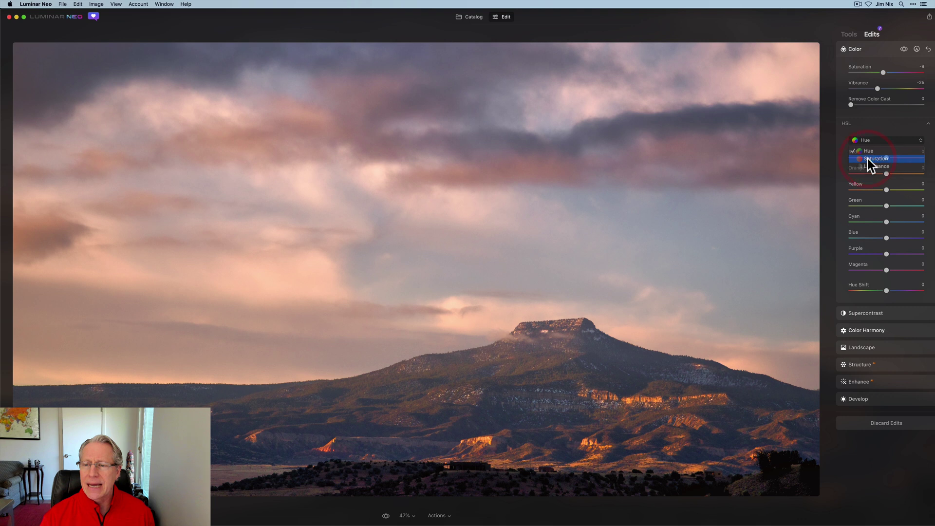
click(867, 141)
click(867, 165)
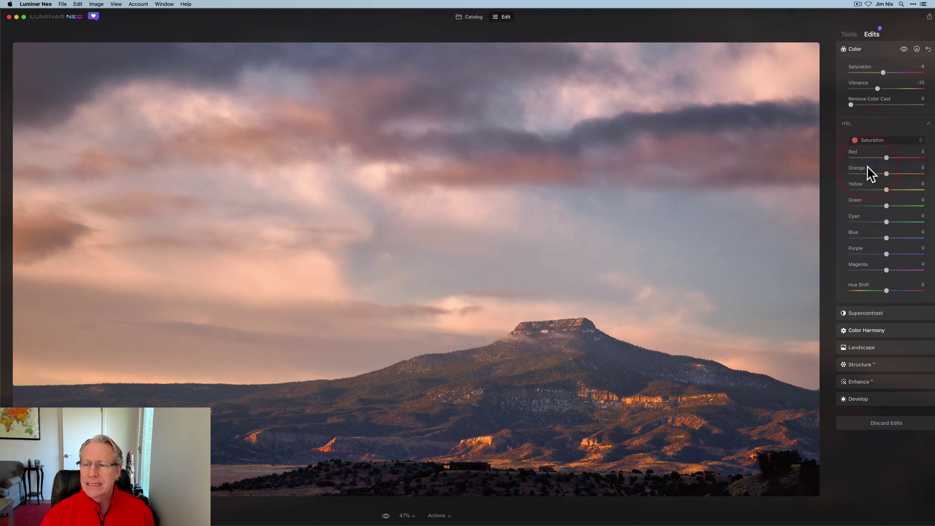
click(879, 125)
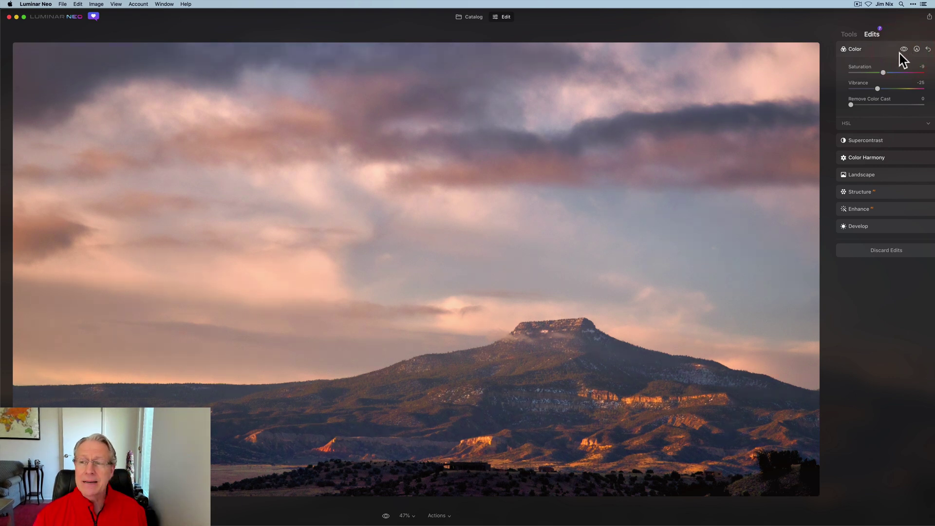
drag(877, 89, 879, 90)
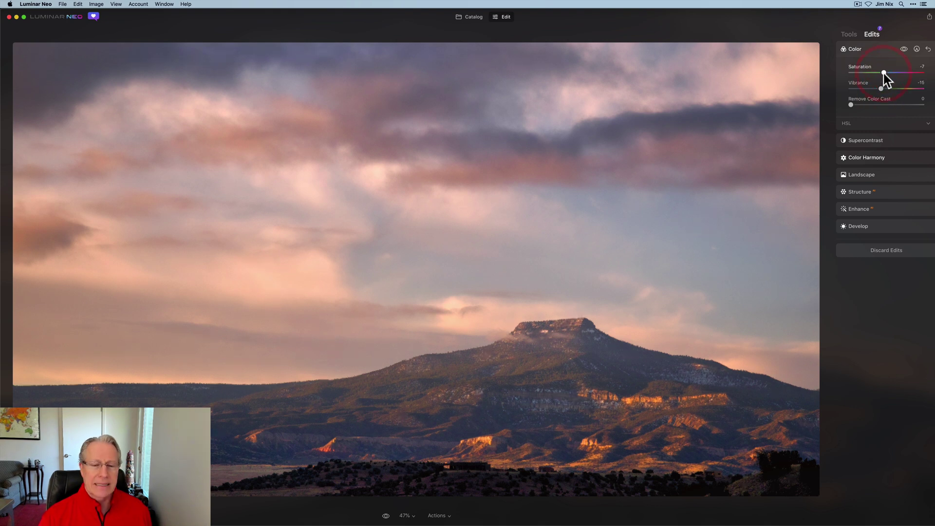